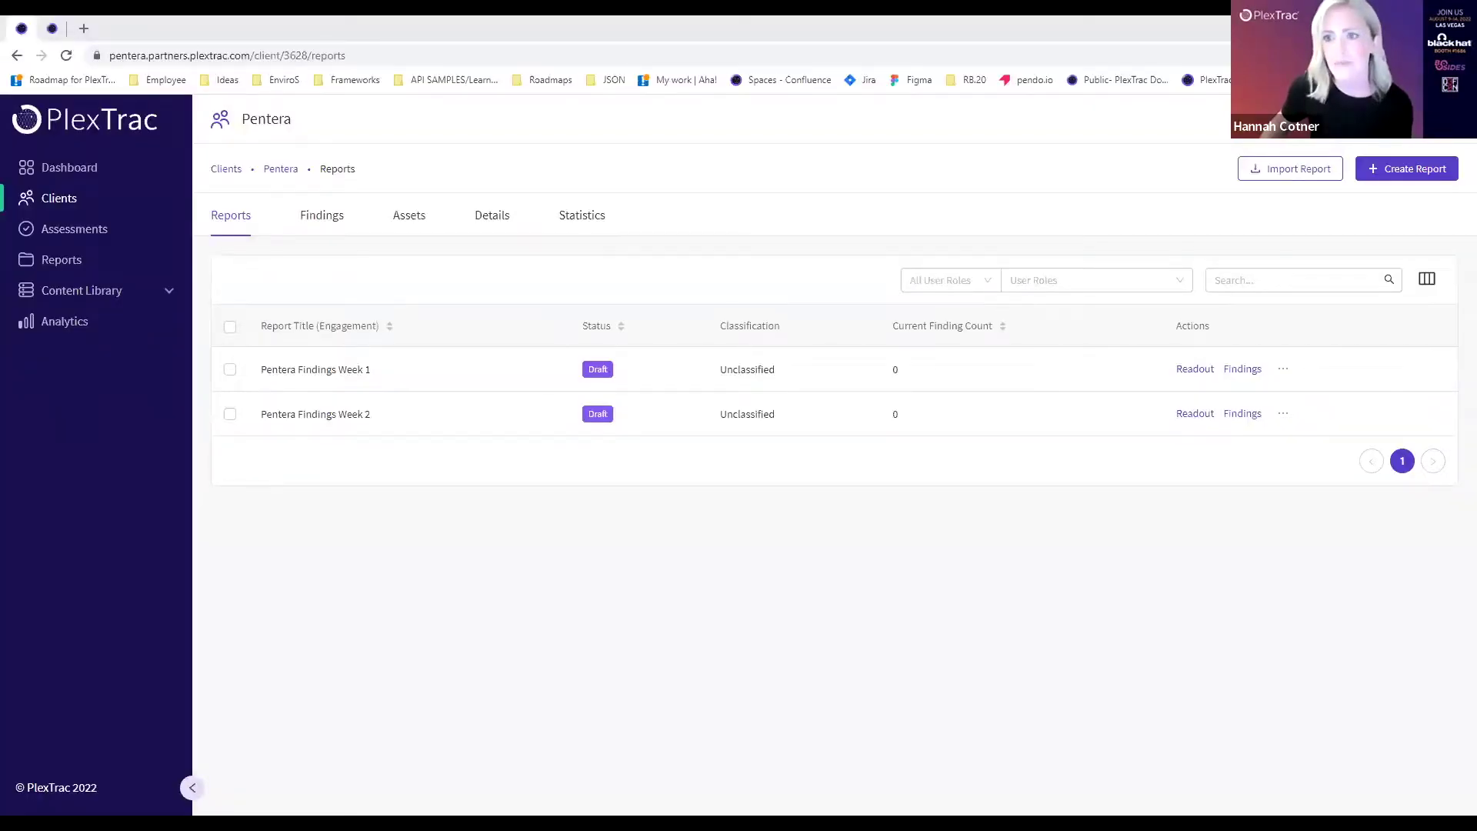
Open the Pentera Findings Week 1 report and start a file import of findings.
left_click(390, 380)
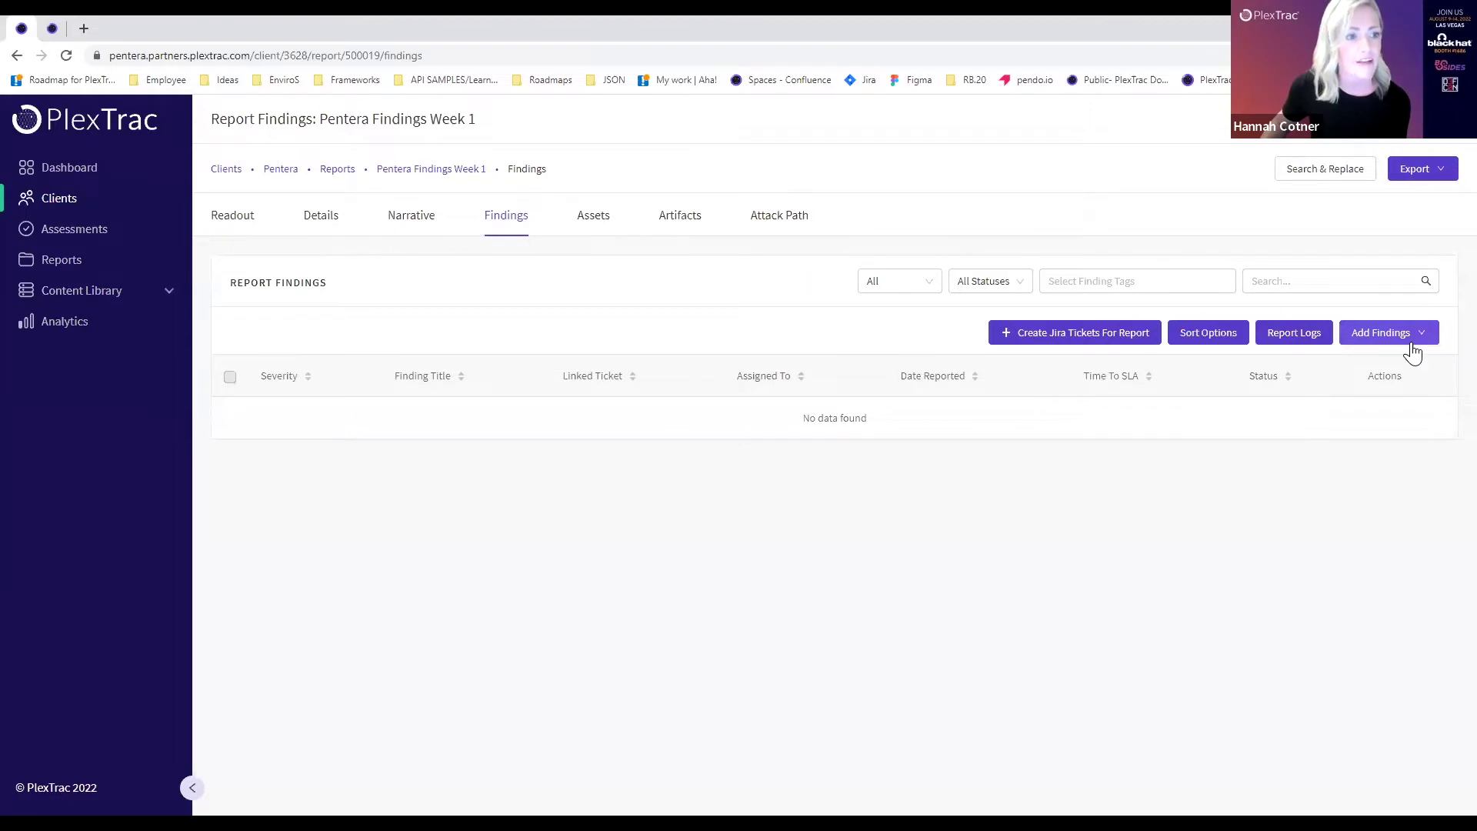
left_click(1412, 348)
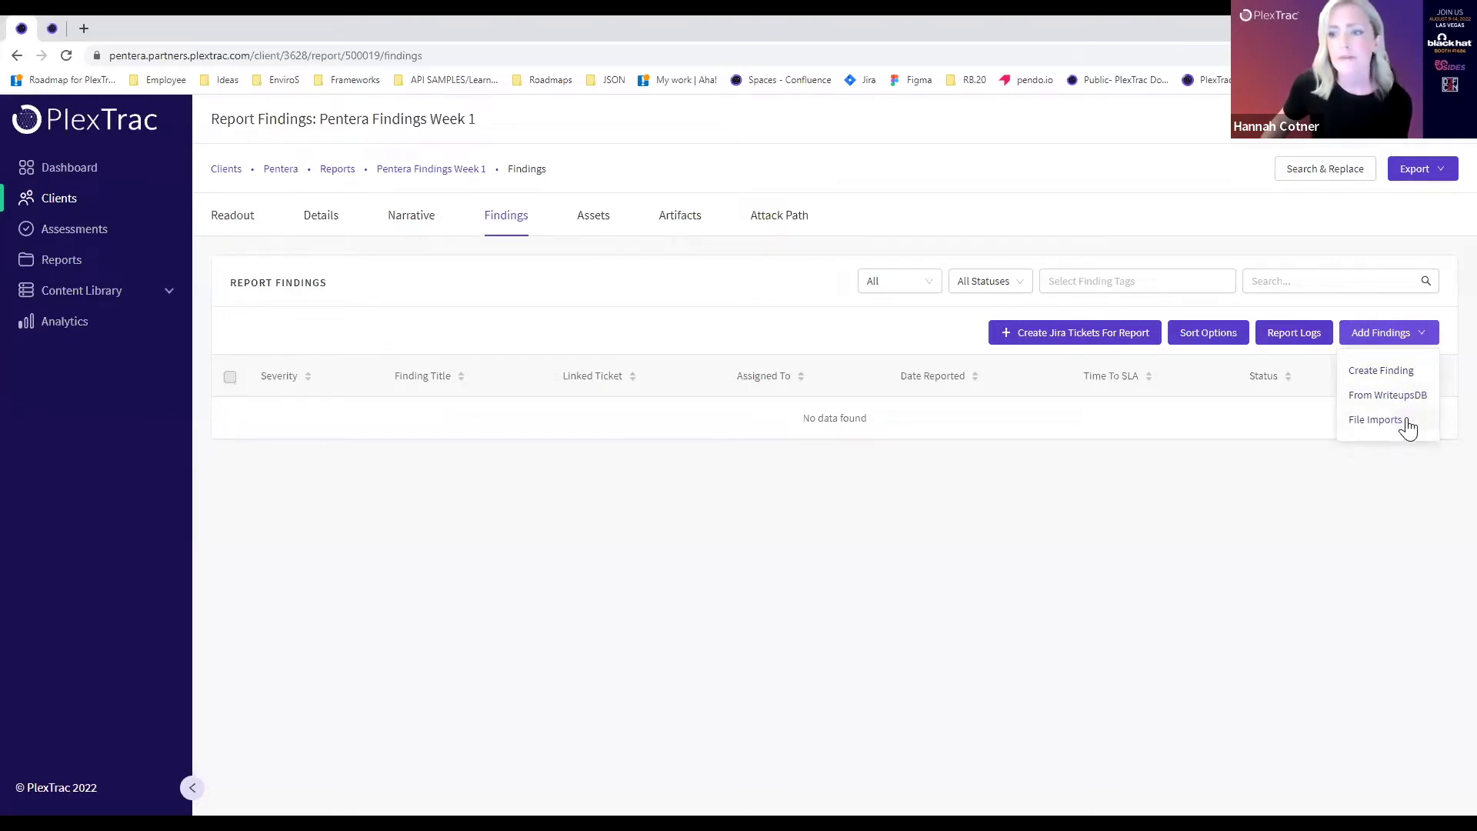
left_click(1404, 420)
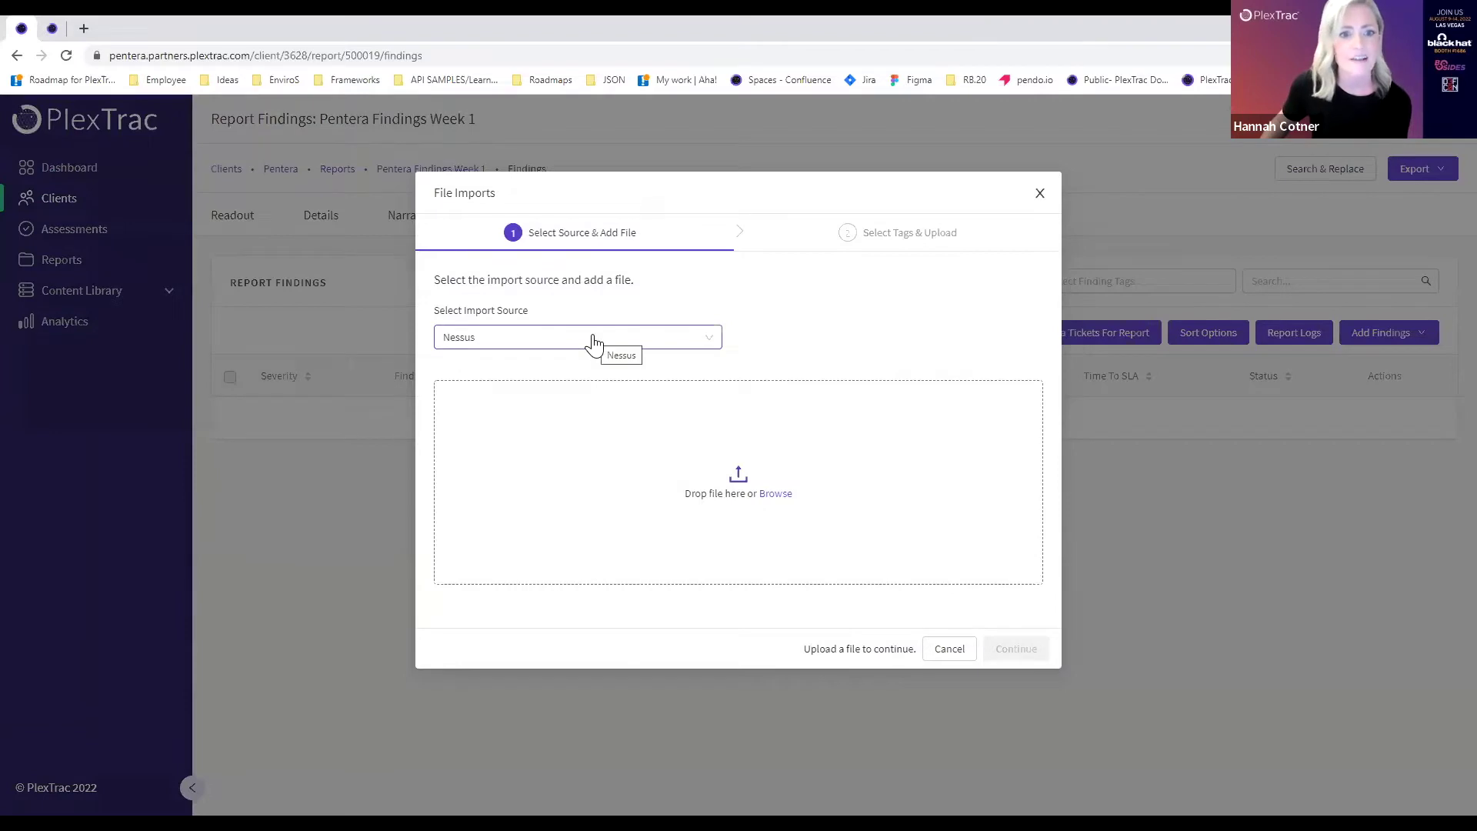
Import PlextracFile-#1.json into the Week 1 report with Pentera as the import source.
left_click(595, 341)
scroll(600, 362, "down", 5)
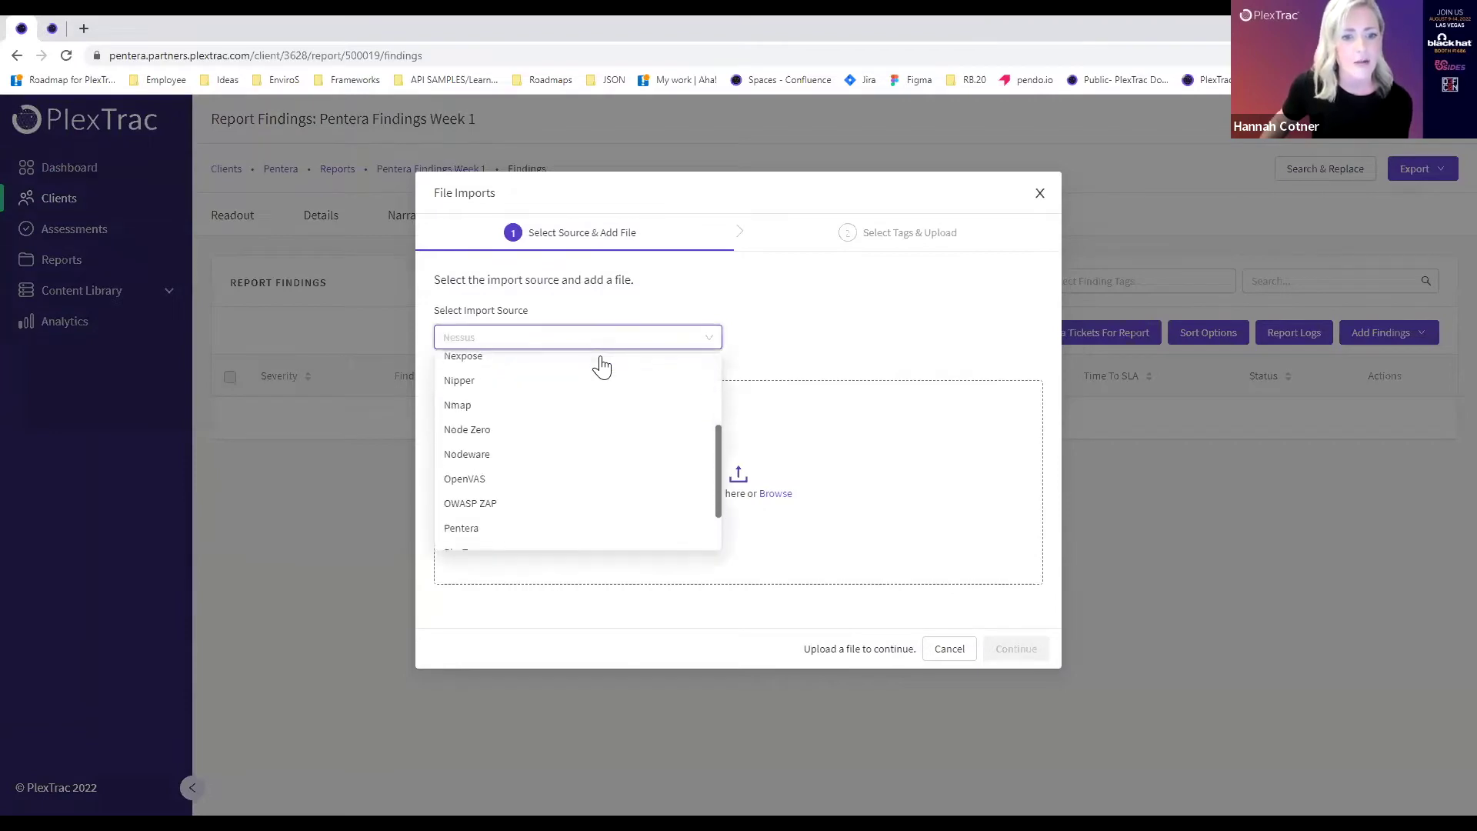
left_click(487, 529)
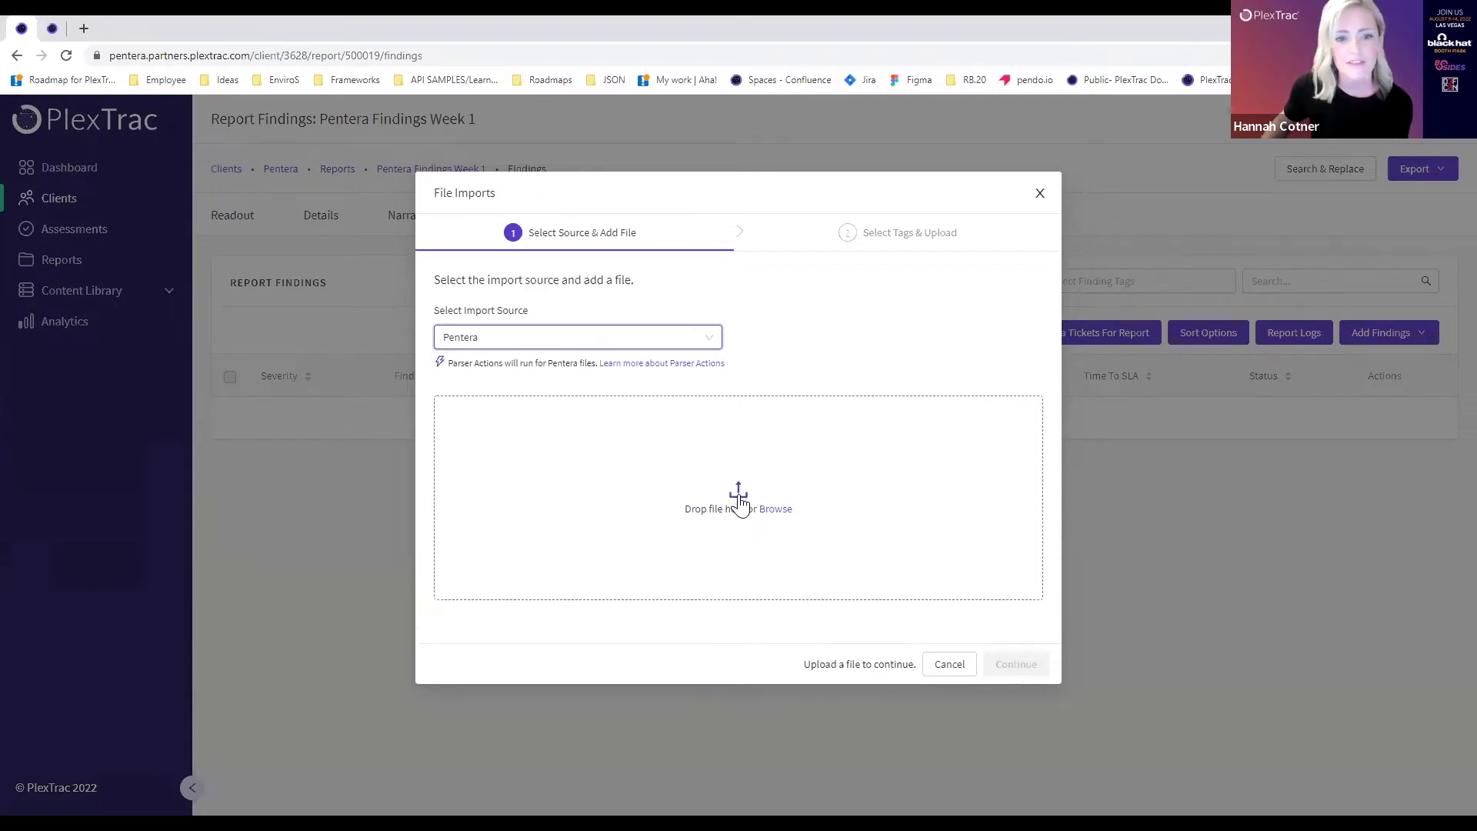
left_click(641, 420)
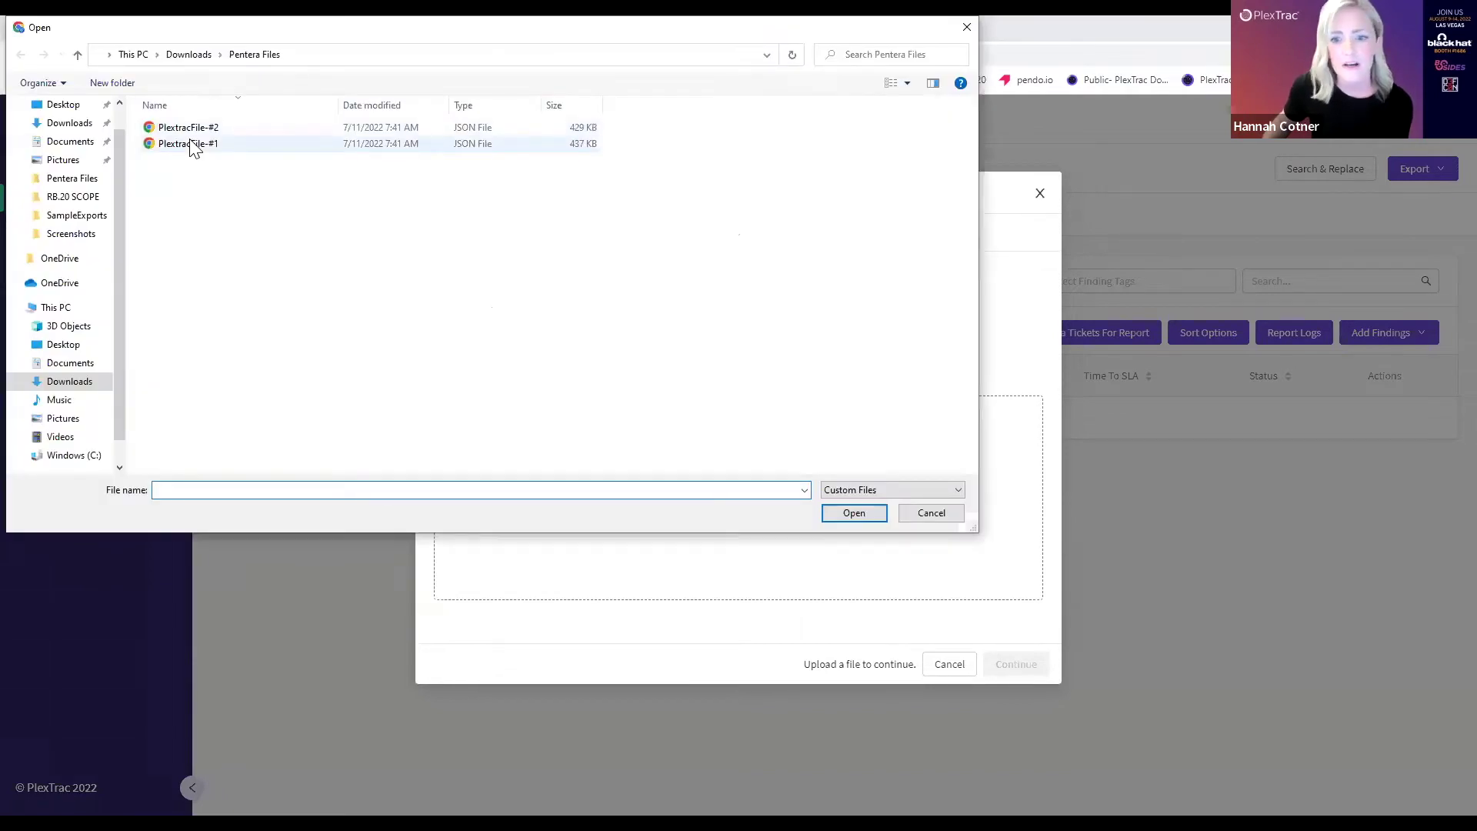
double_click(189, 145)
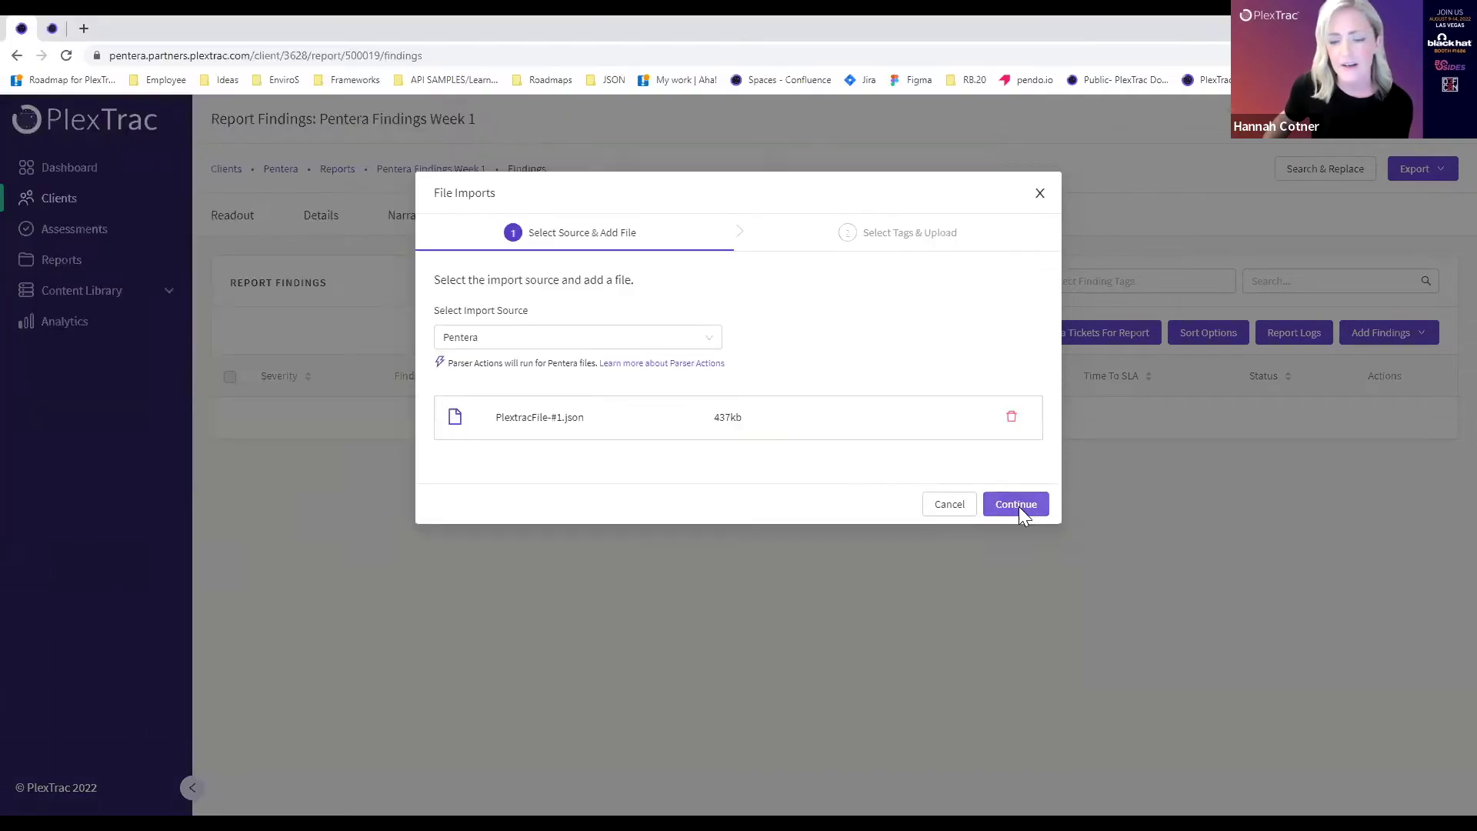
left_click(1018, 506)
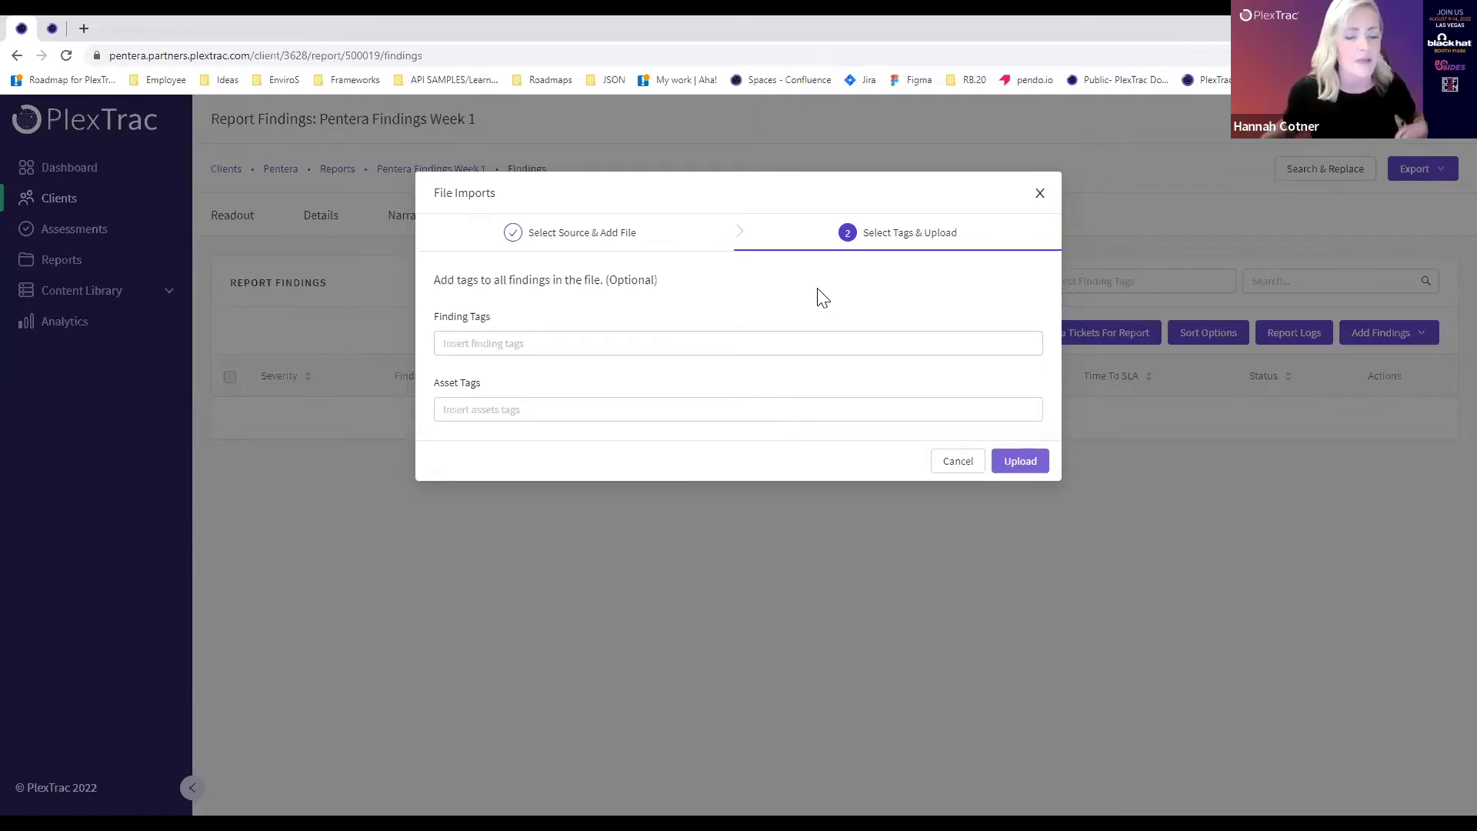
left_click(1016, 469)
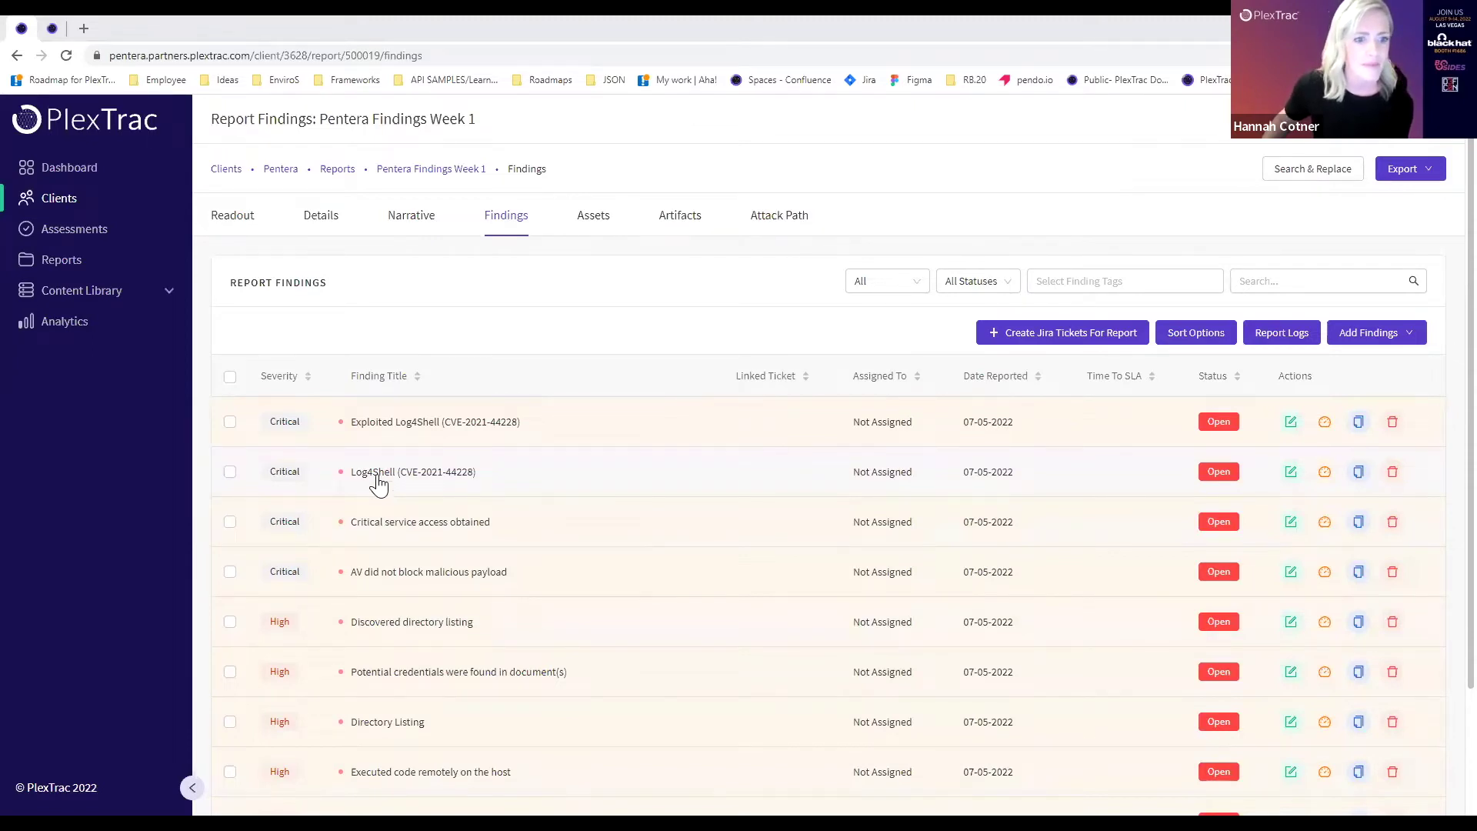
Open the details of the Log4Shell (CVE-2021-44228) finding.
left_click(378, 487)
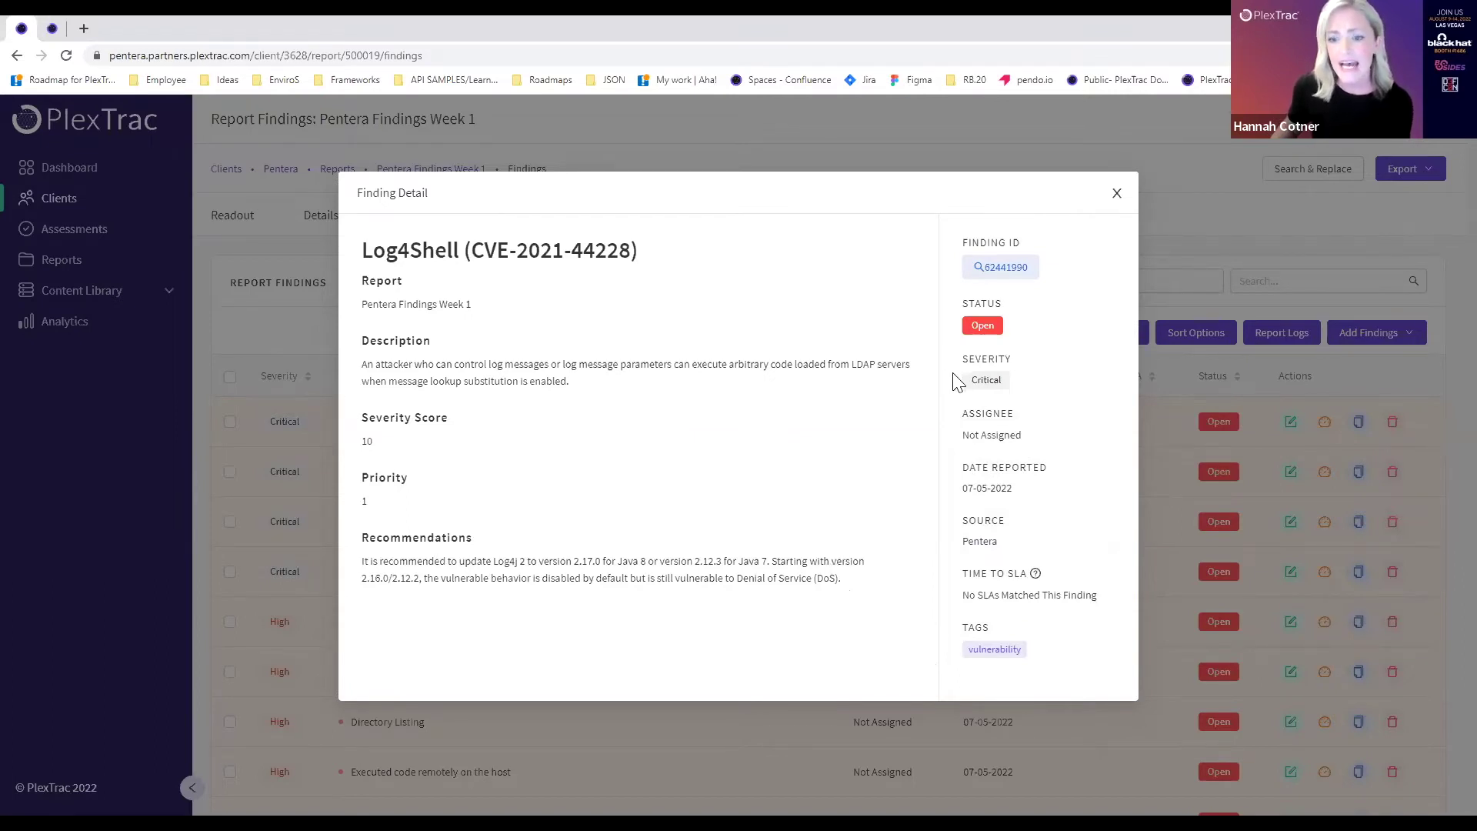
Highlight the 'vulnerability' tag on the Log4Shell finding.
left_click_drag(1020, 648, 973, 650)
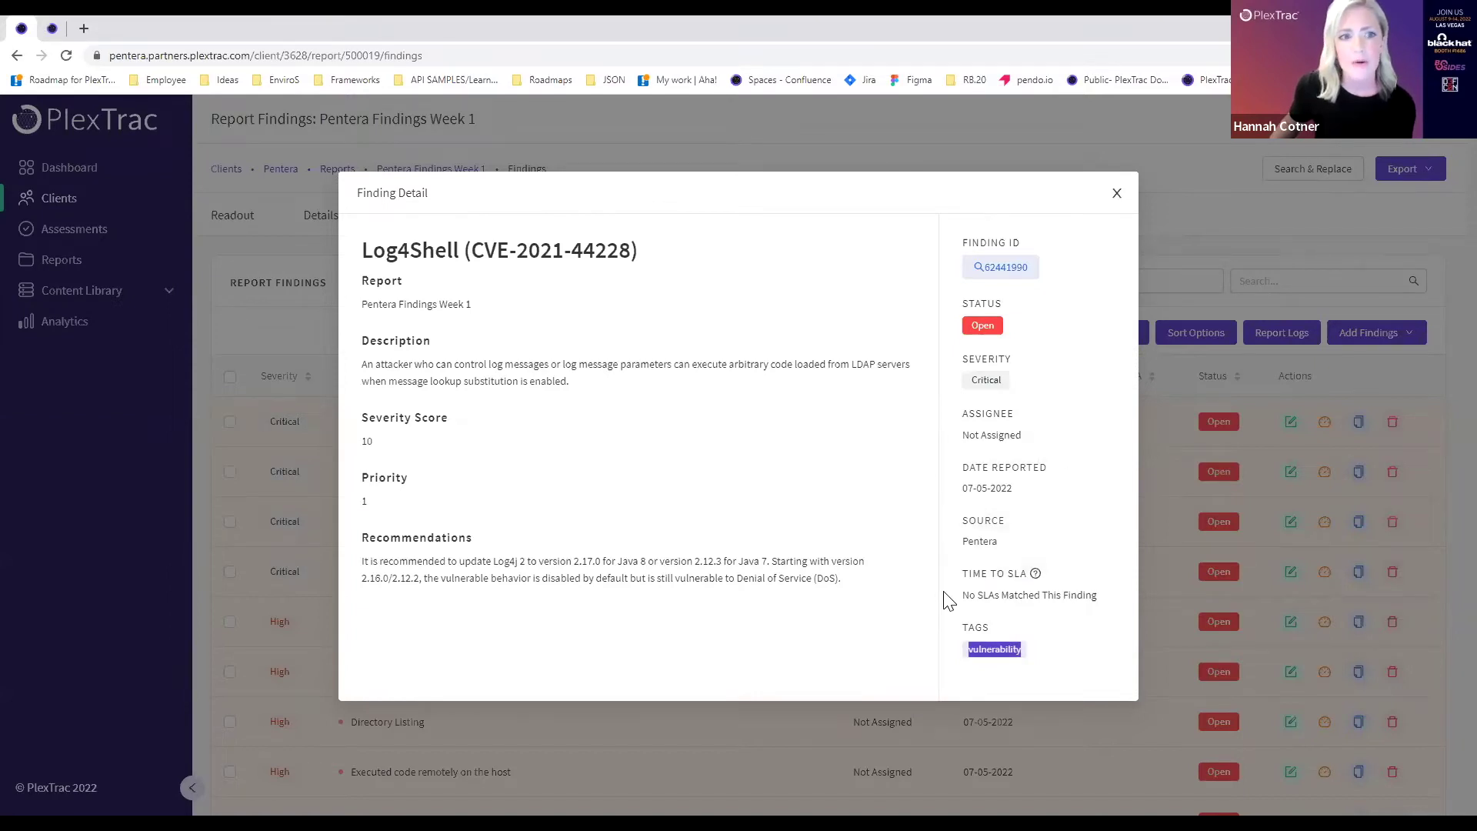
Review the Log4Shell finding's Time to SLA info, then close its details.
mouse_move(988, 577)
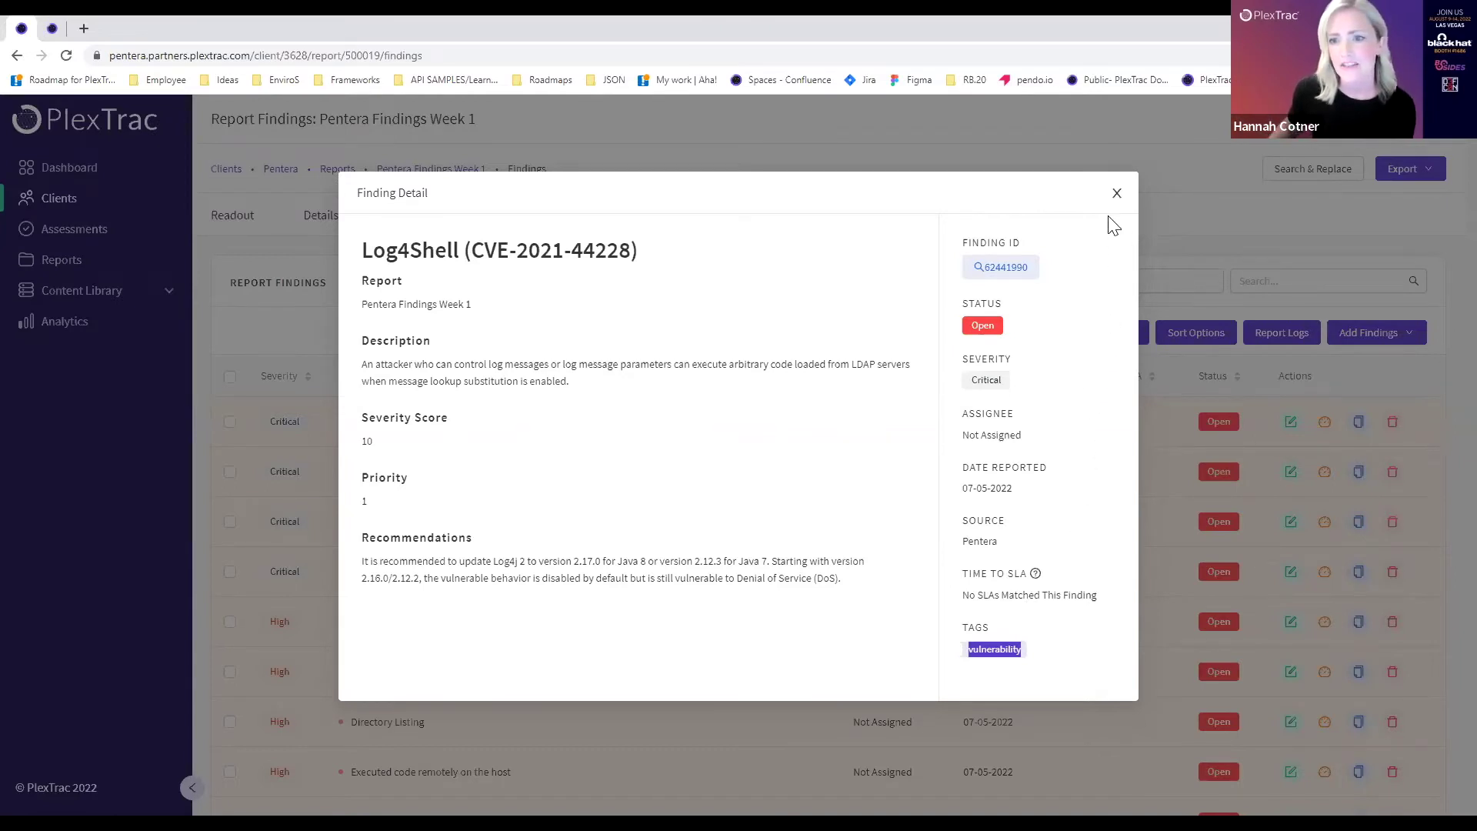
left_click(1116, 194)
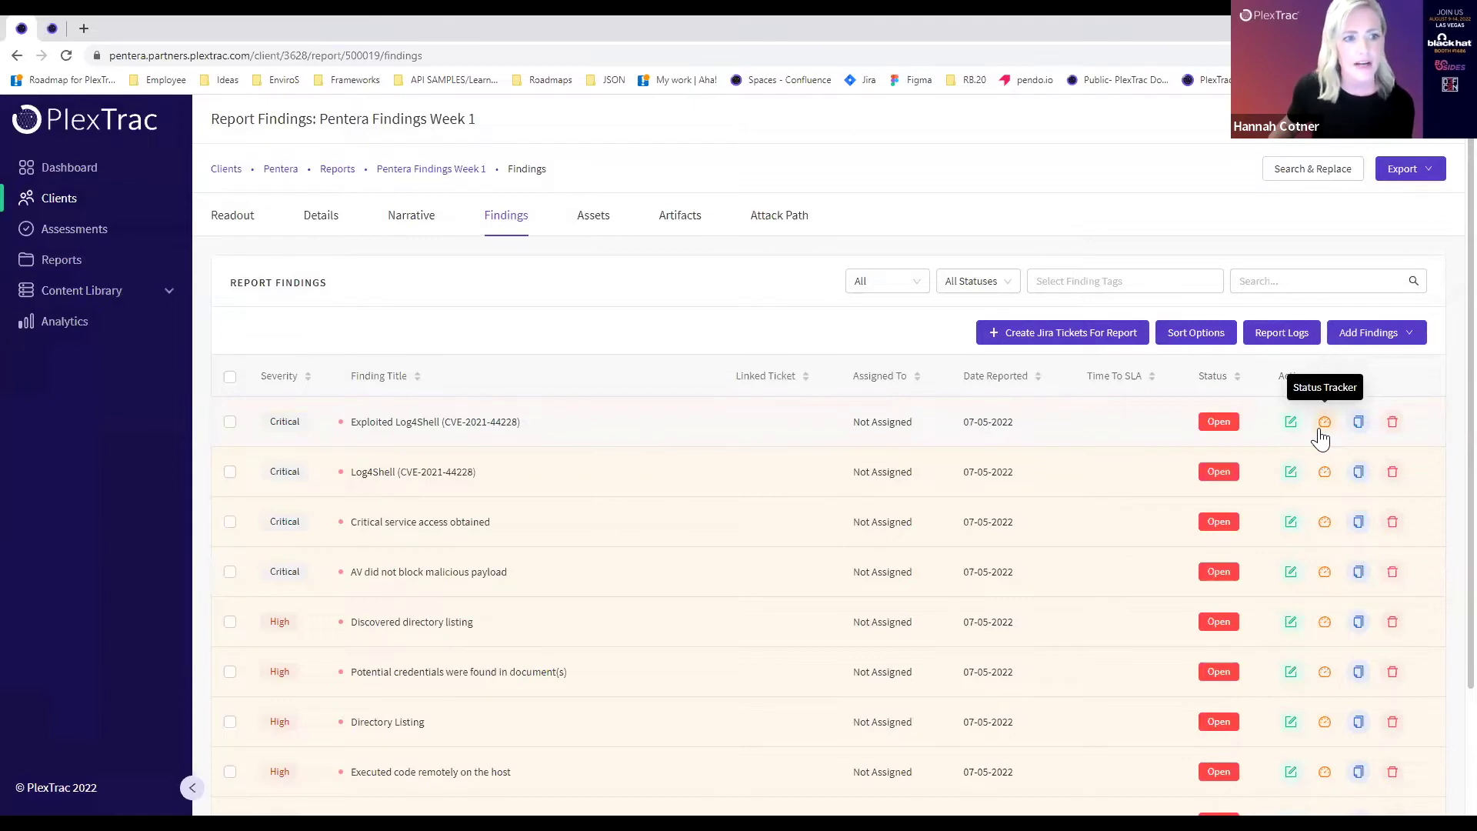
View Exploited Log4Shell's status history and begin a new status update.
left_click(1322, 424)
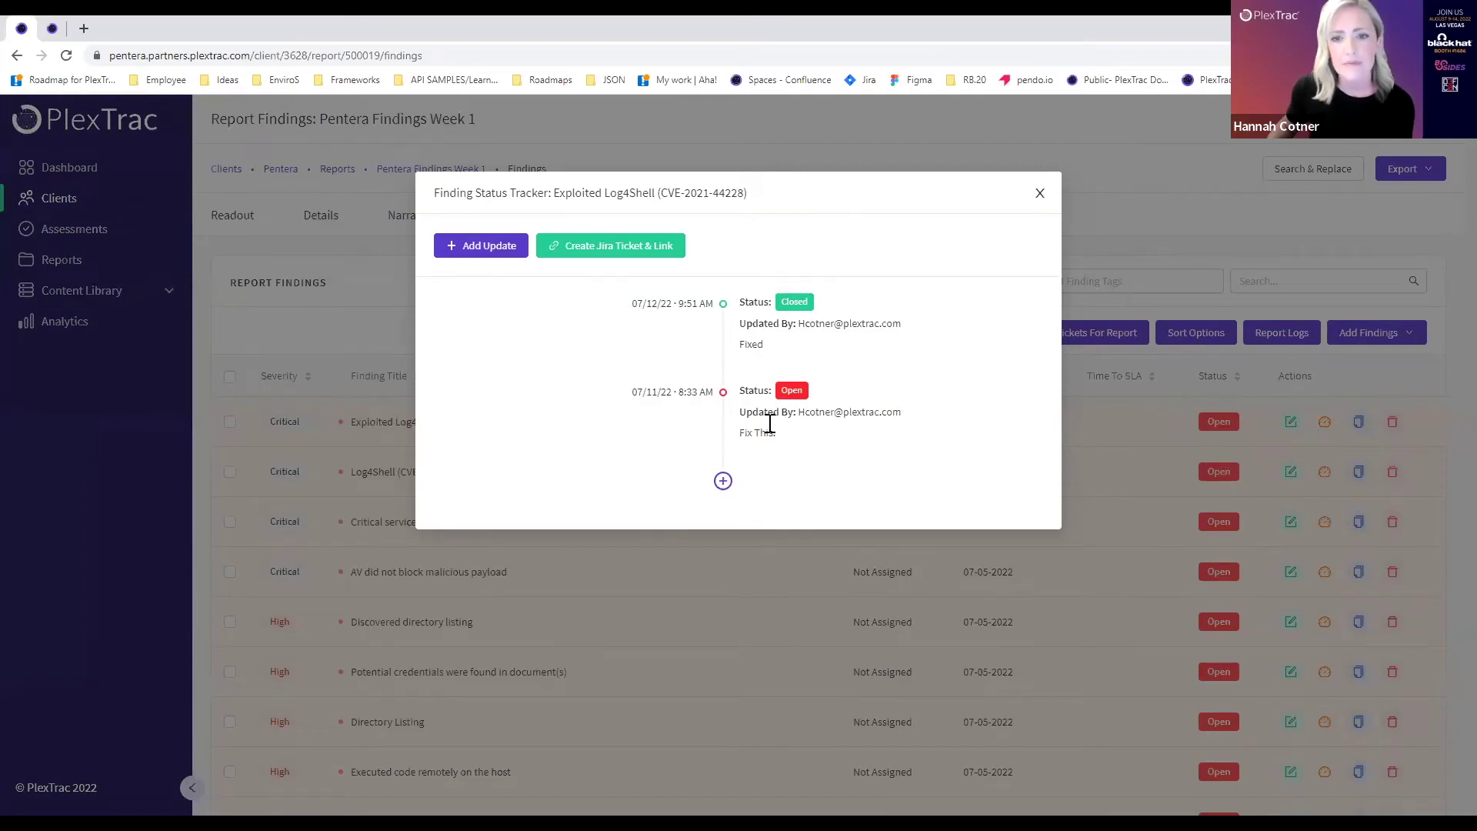
left_click(492, 248)
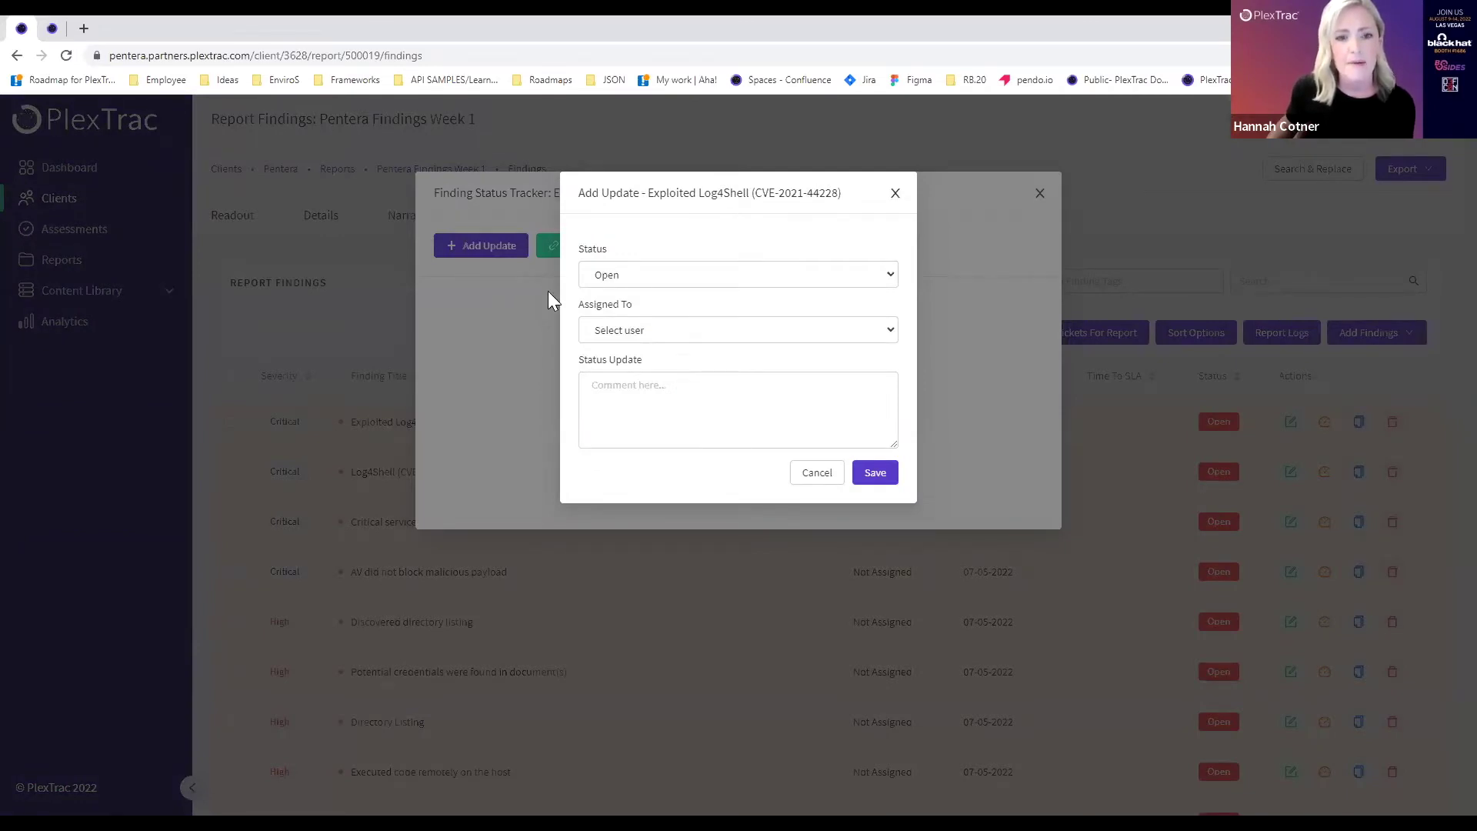
Discard the unsaved status update and close Exploited Log4Shell's status tracker.
left_click(894, 195)
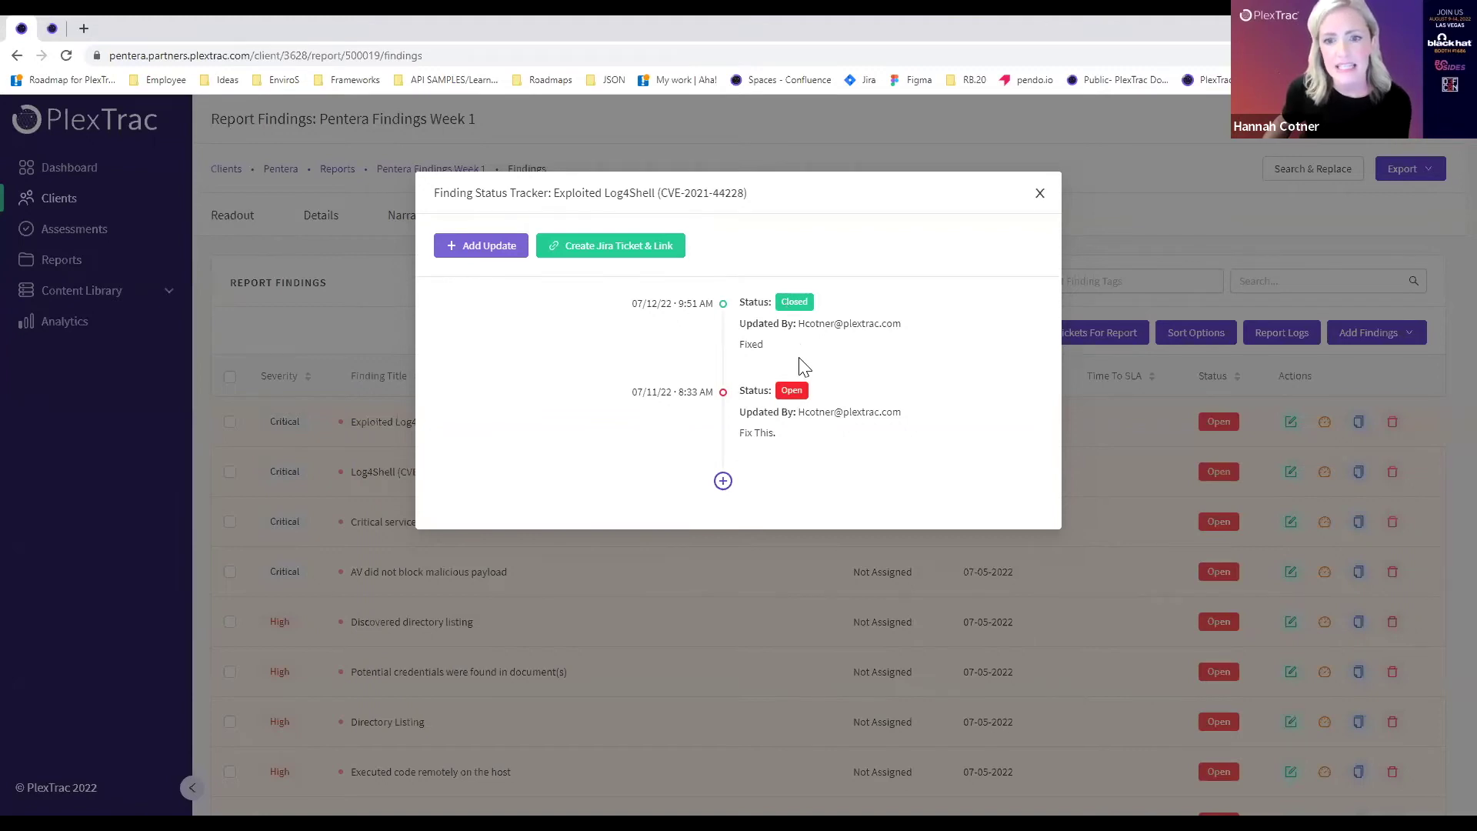
left_click(1040, 193)
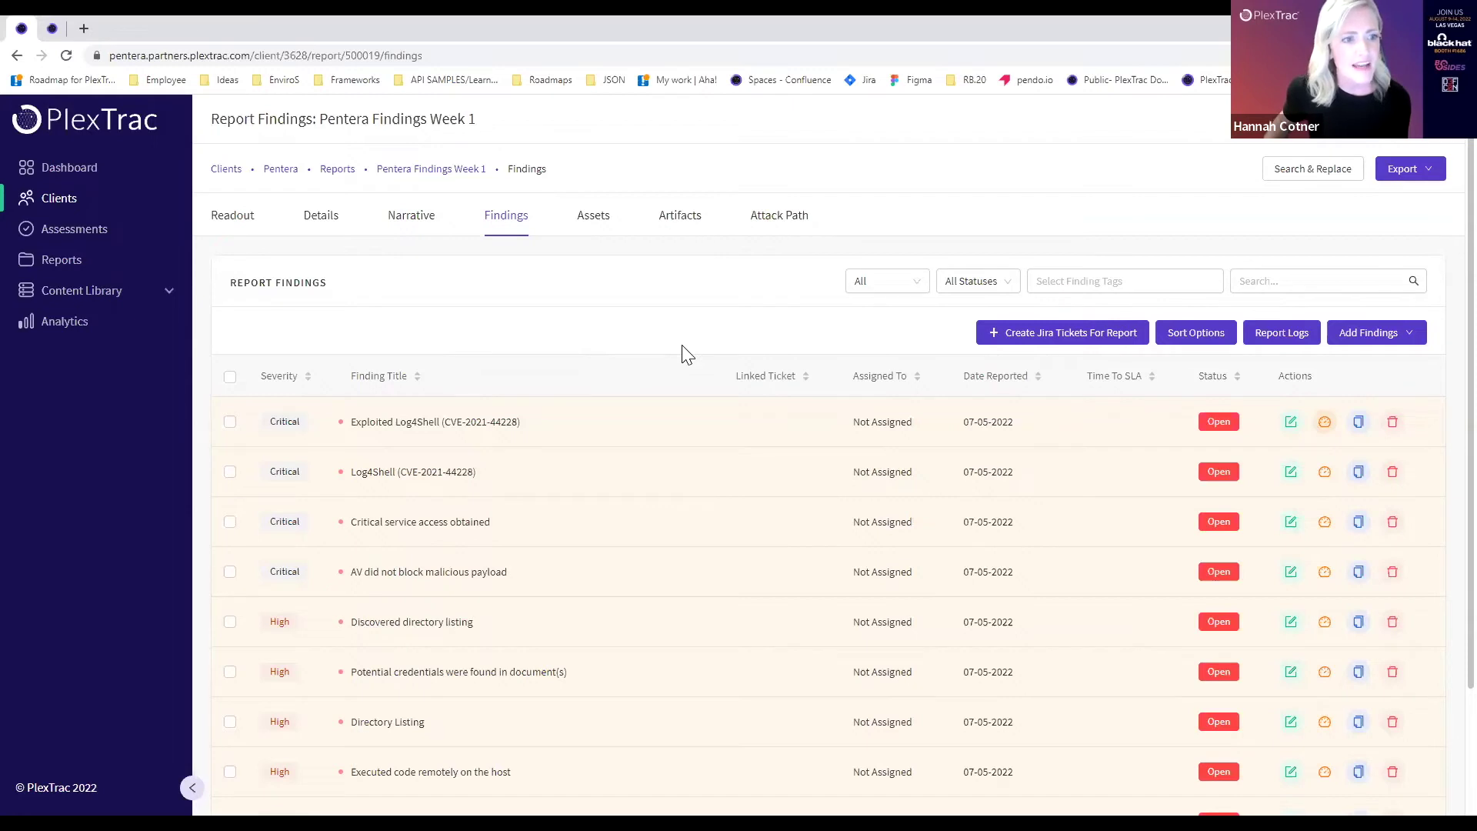
Show the Week 1 report's export formats: Word, Markdown, CSV, XML and PlexTrac/JSON.
left_click(1425, 171)
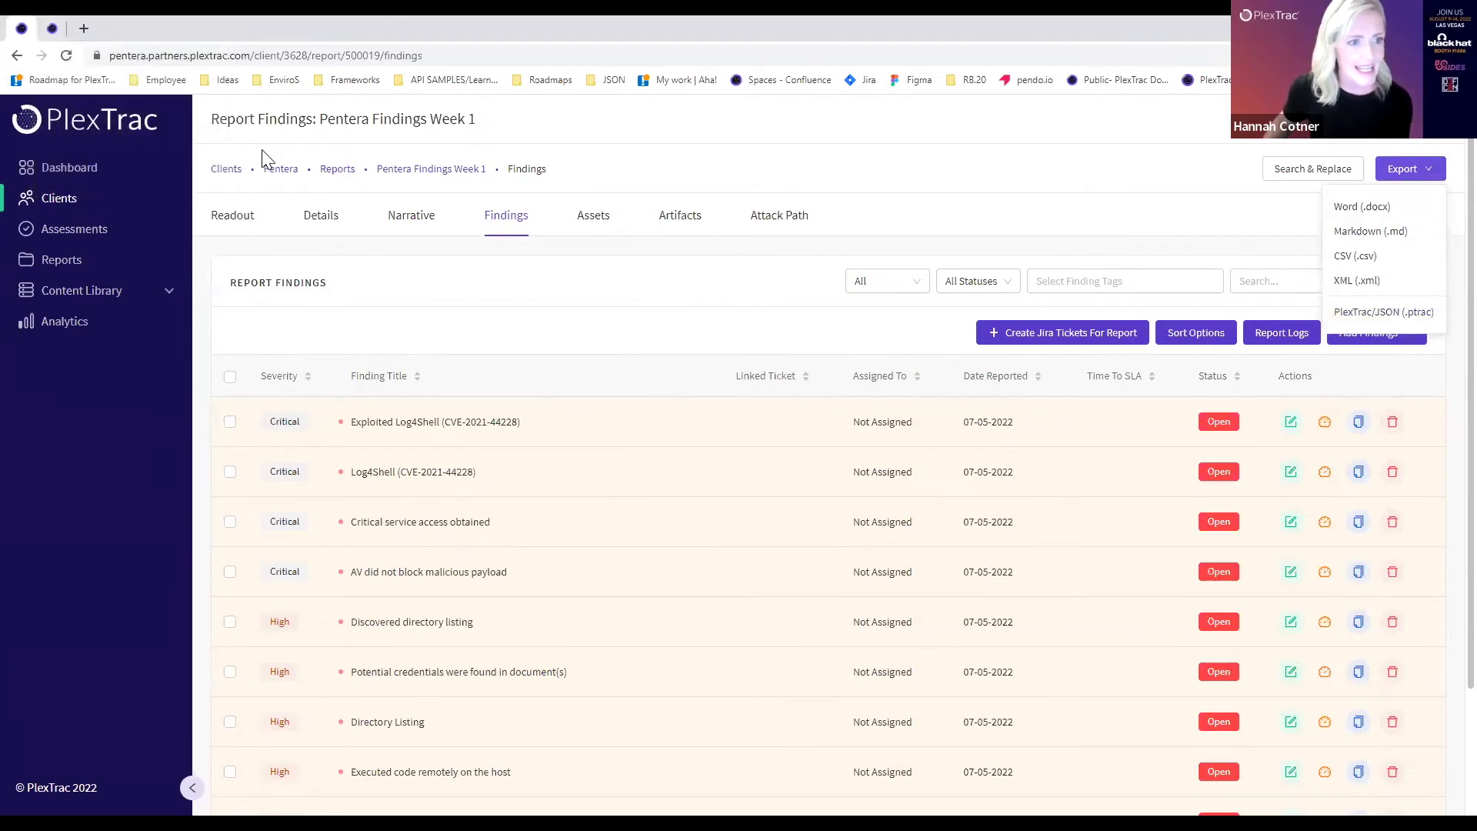
left_click(52, 30)
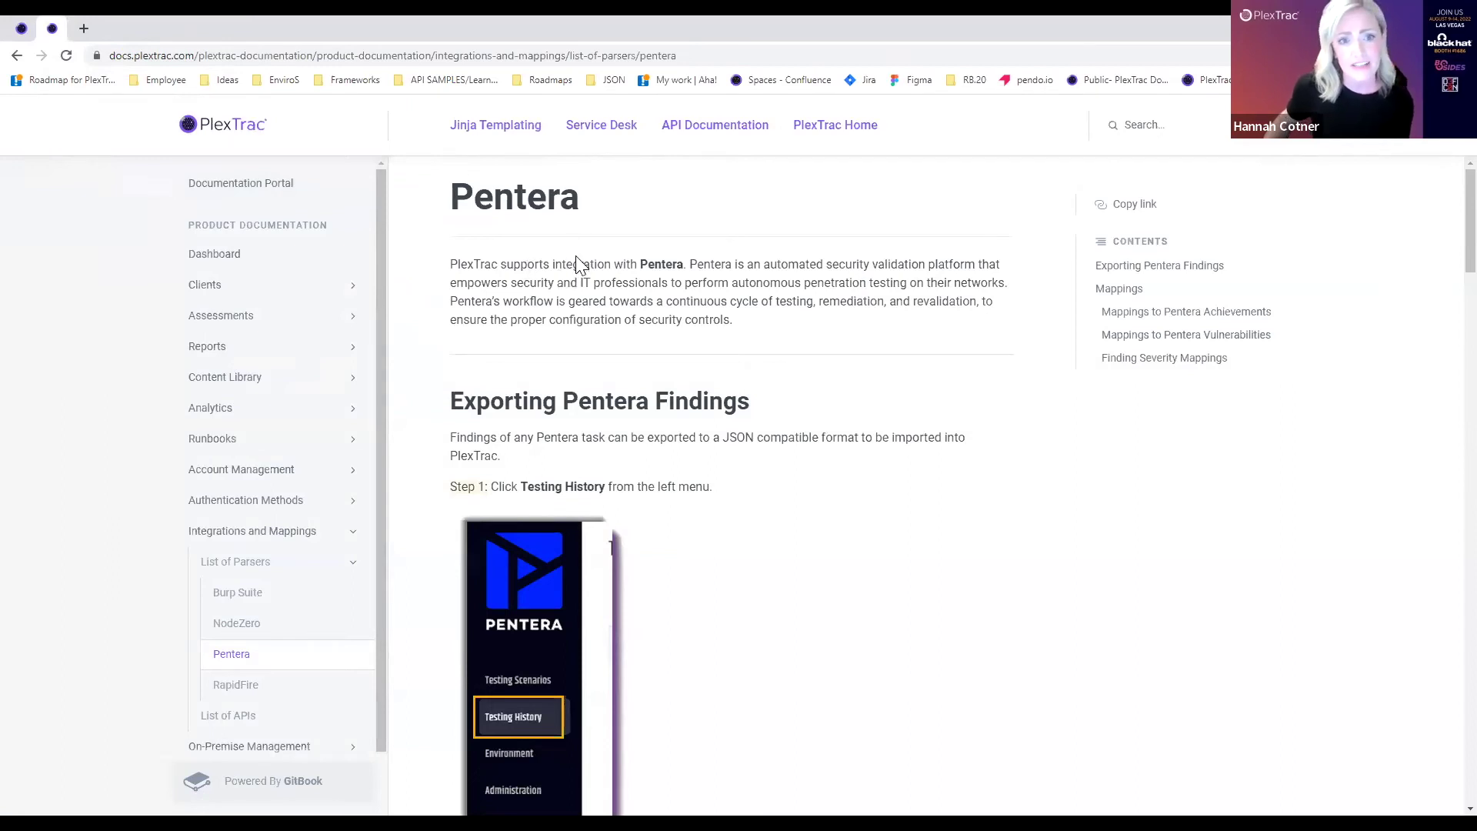
scroll(576, 262, "down", 4)
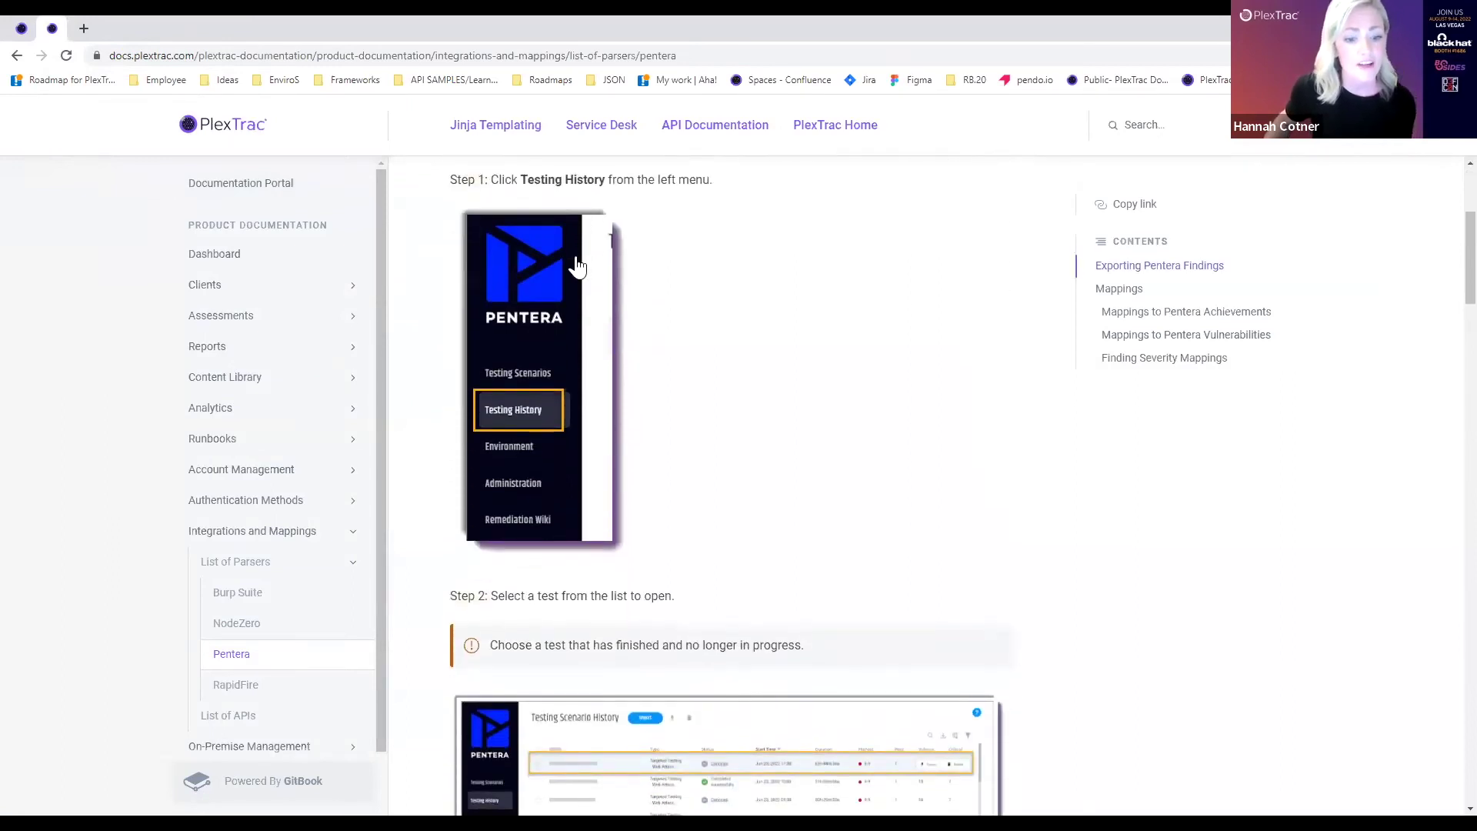
scroll(577, 265, "down", 1)
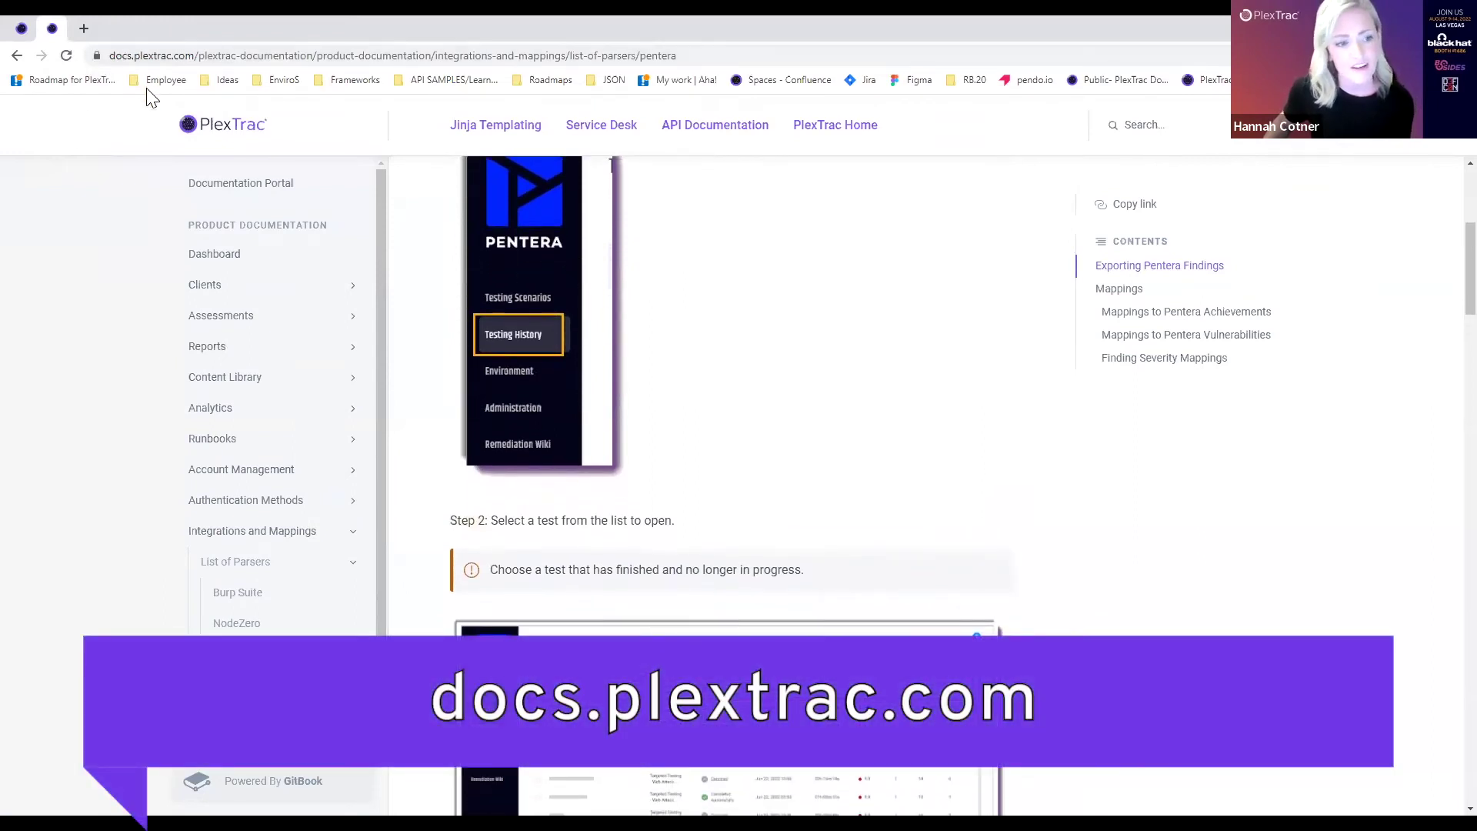
scroll(636, 229, "down", 1)
scroll(639, 235, "down", 3)
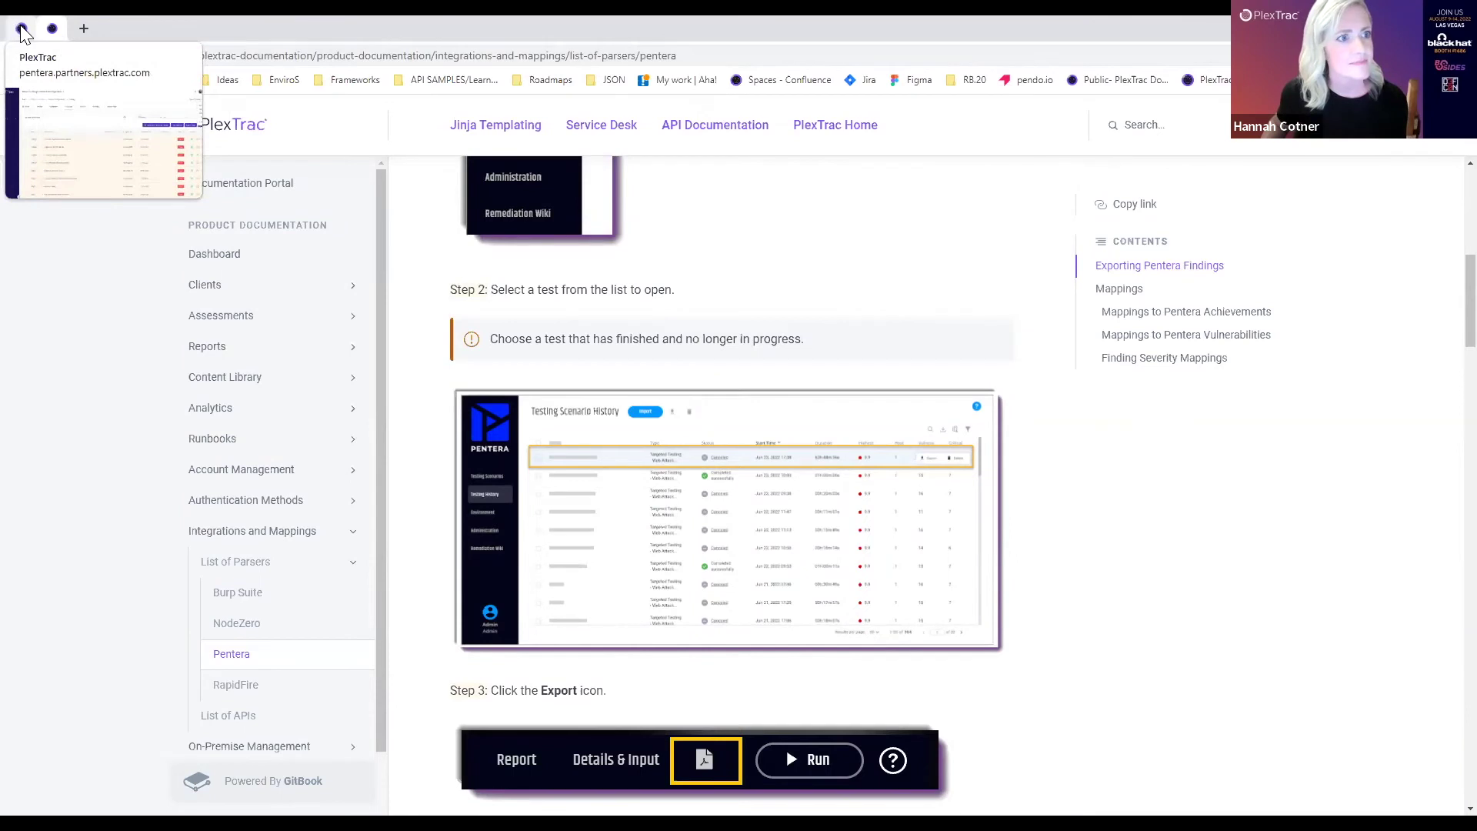
left_click(22, 29)
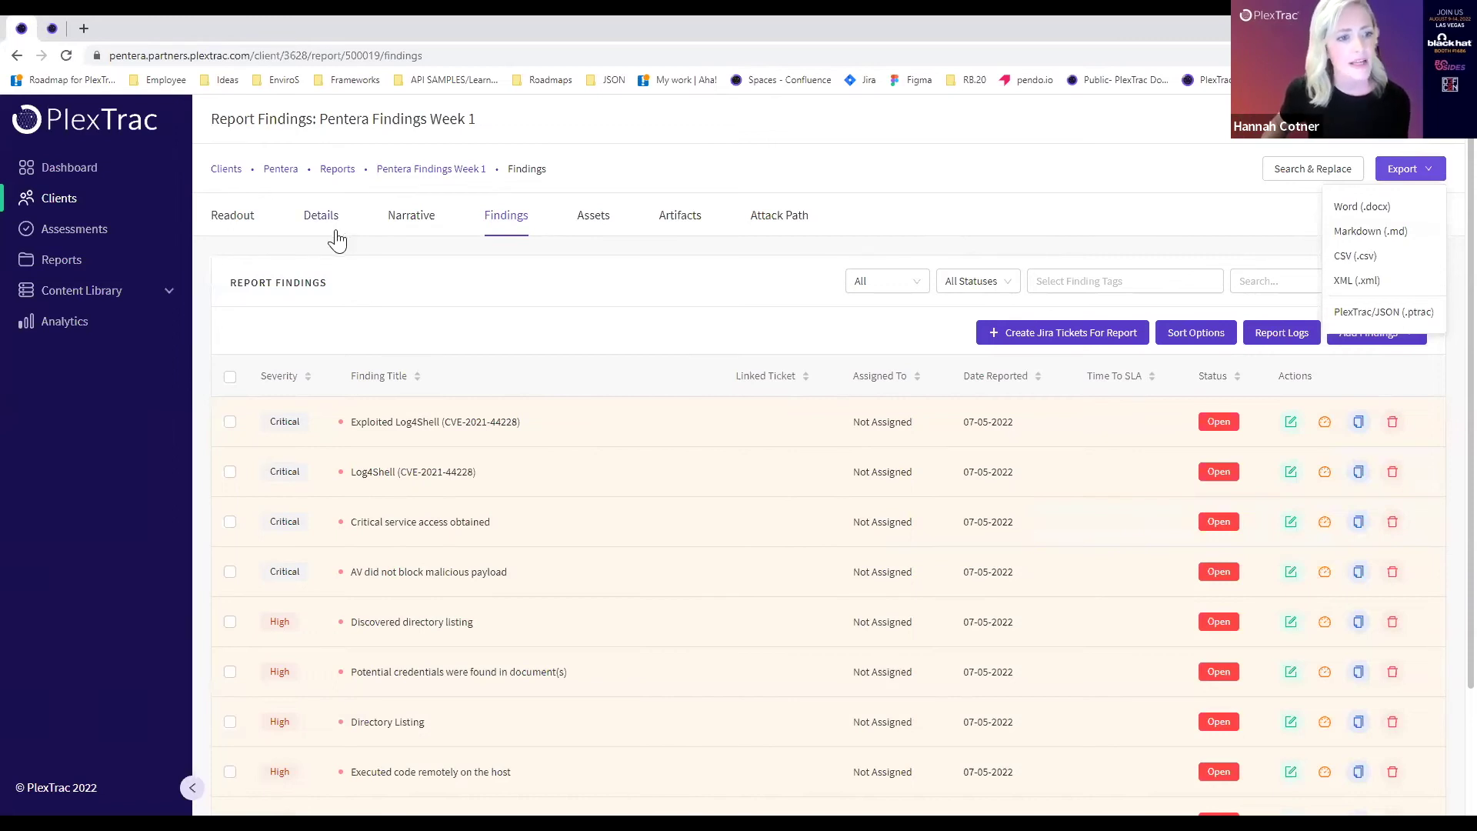
Go to the Pentera client's page, then back to the Clients list.
left_click(288, 174)
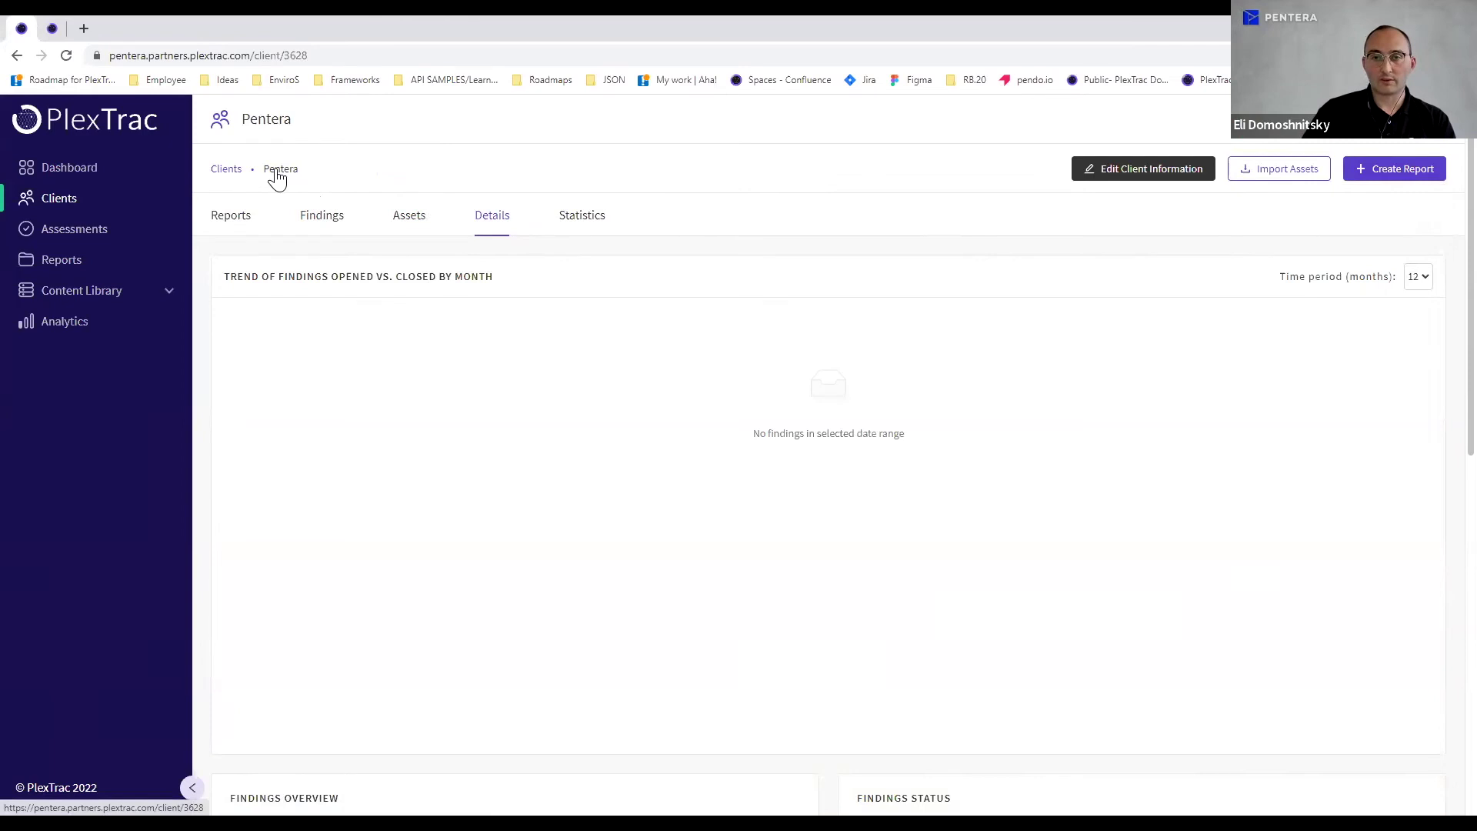
left_click(235, 174)
Open the Pentera Findings Week 2 report and show its Add Findings options.
left_click(248, 335)
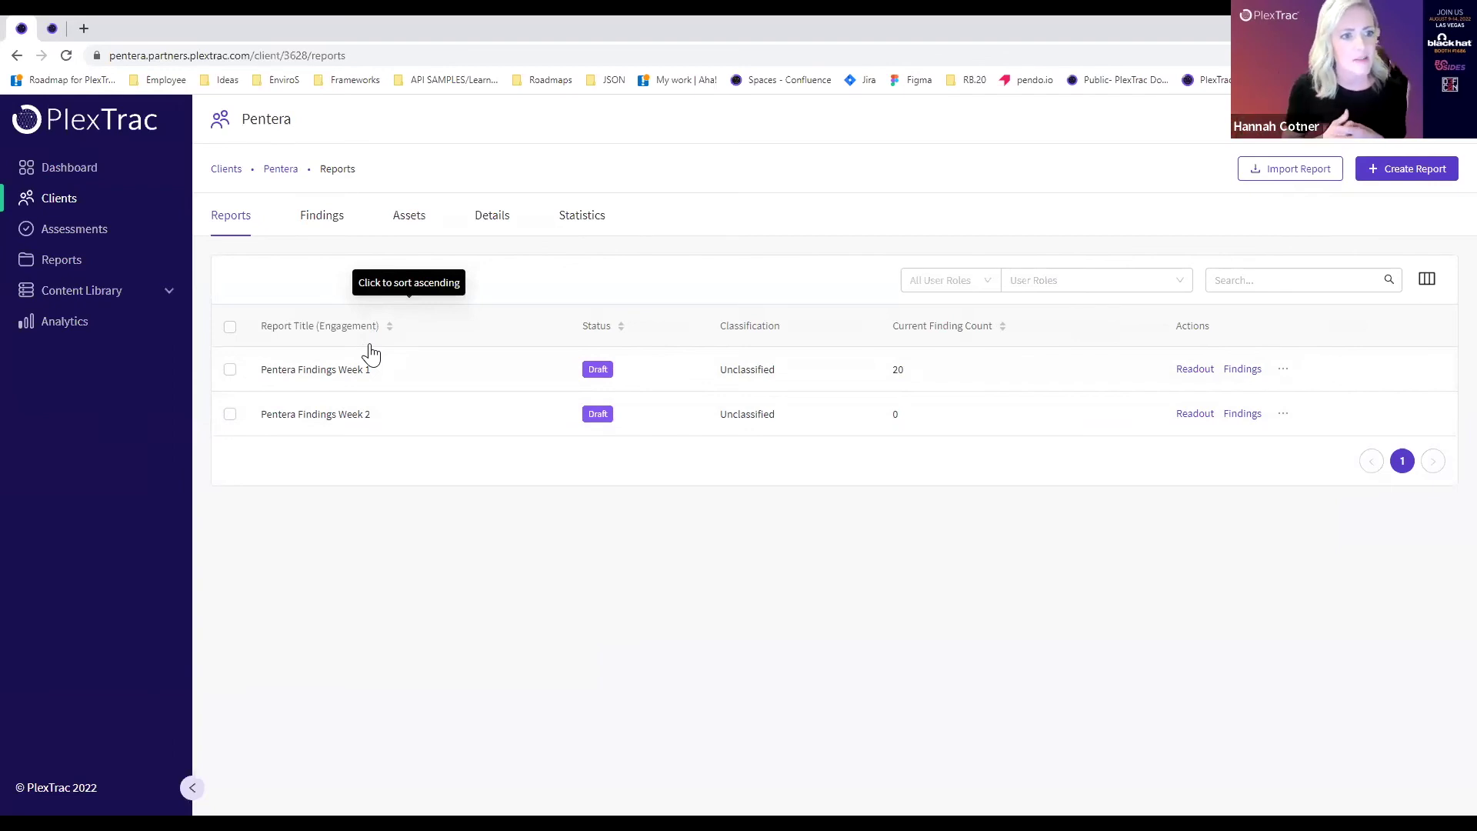
left_click(372, 426)
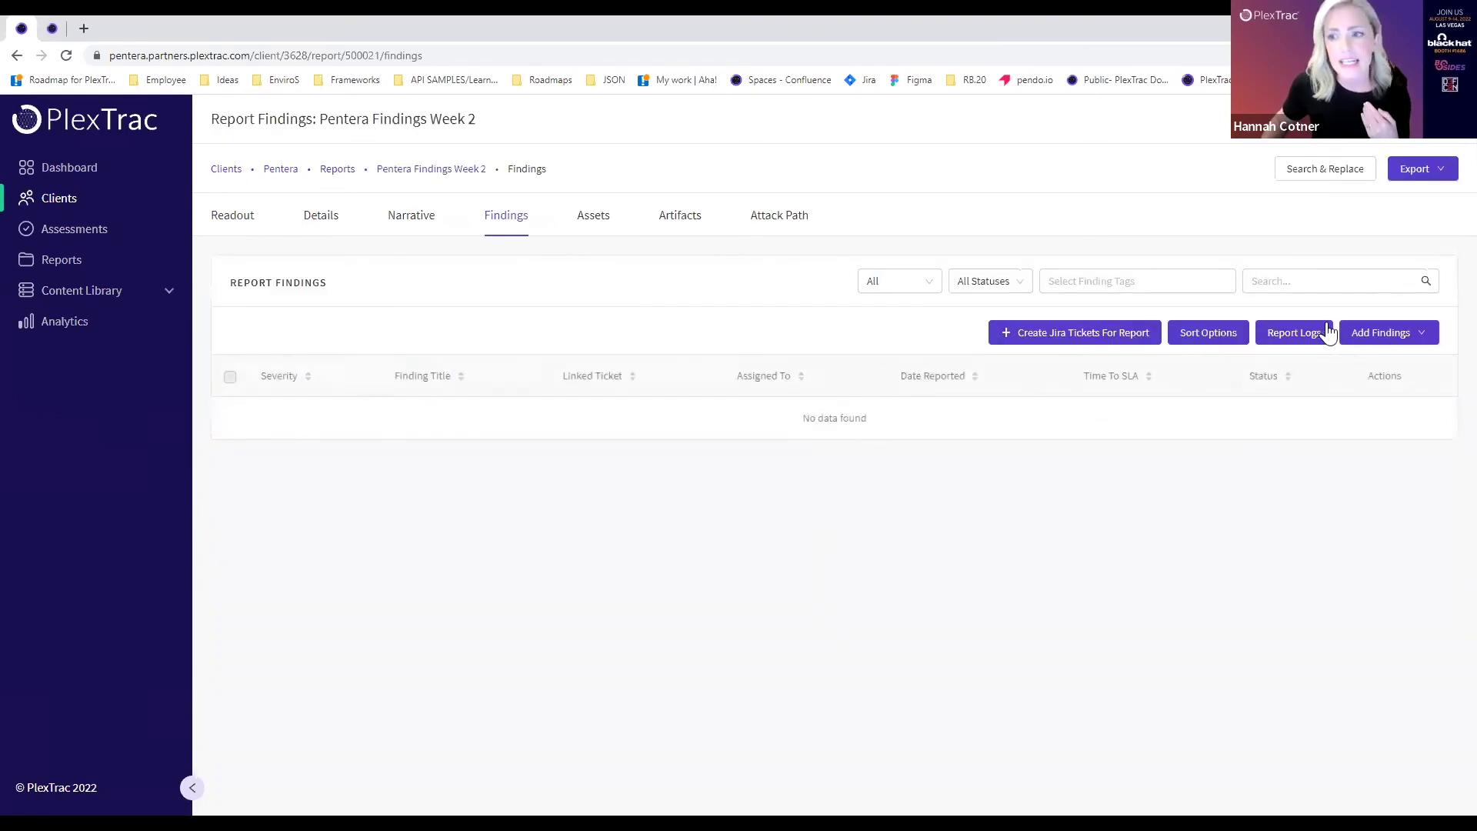
left_click(1365, 341)
Set up a Pentera file import using PlextracFile-#2 and continue past file selection.
left_click(1373, 420)
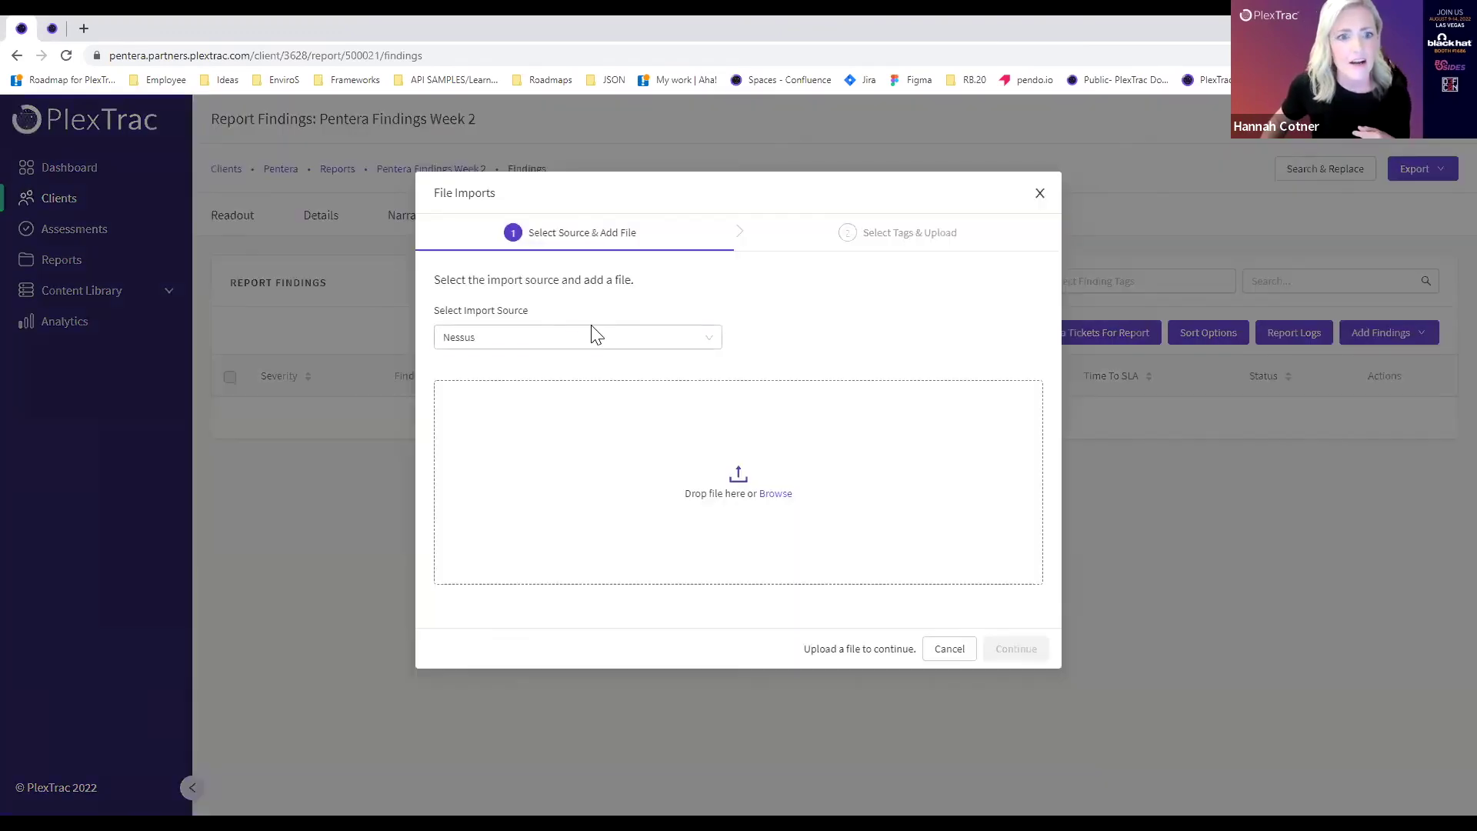
left_click(586, 343)
scroll(555, 462, "down", 3)
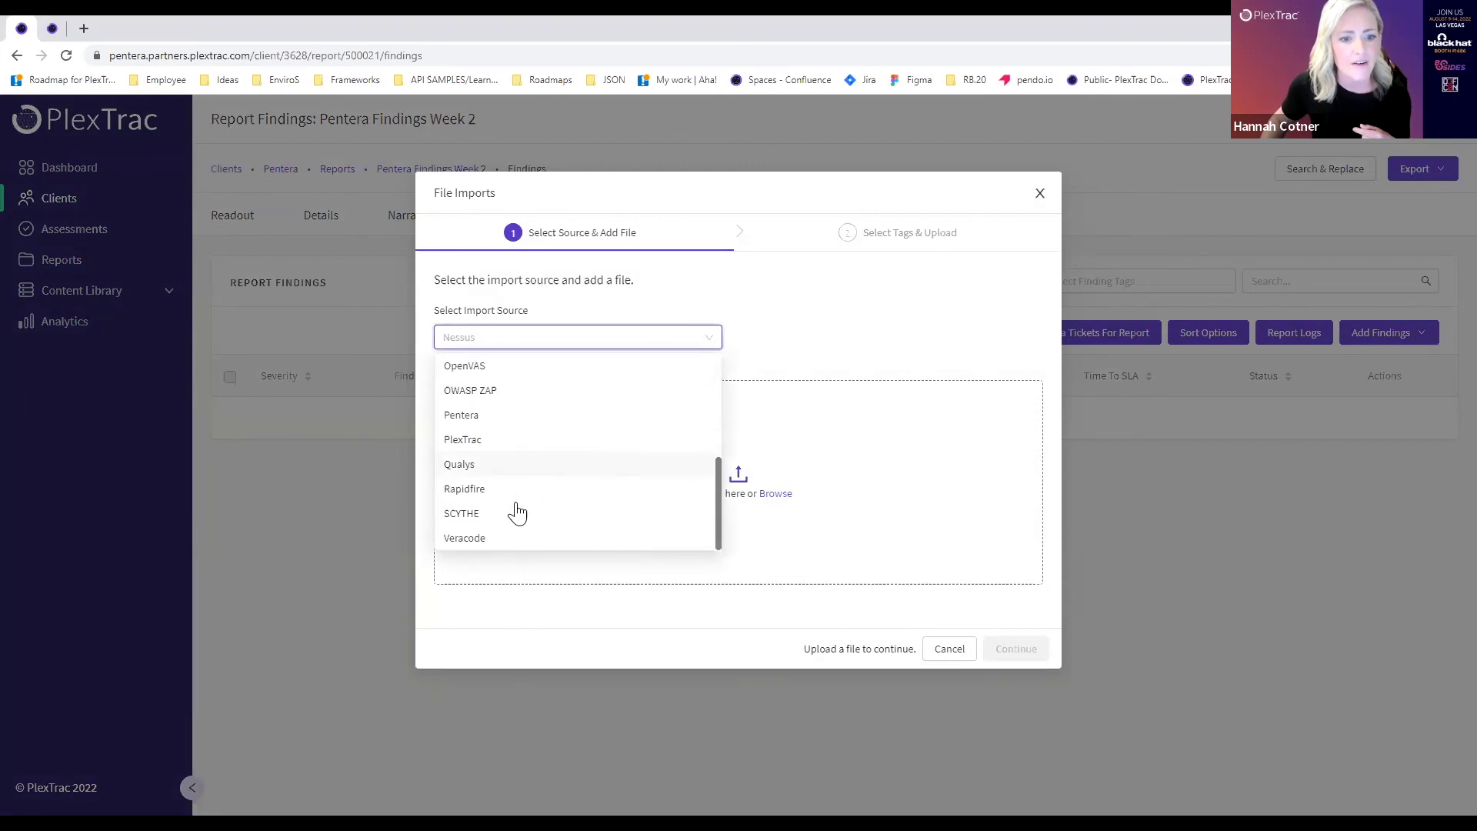
left_click(496, 419)
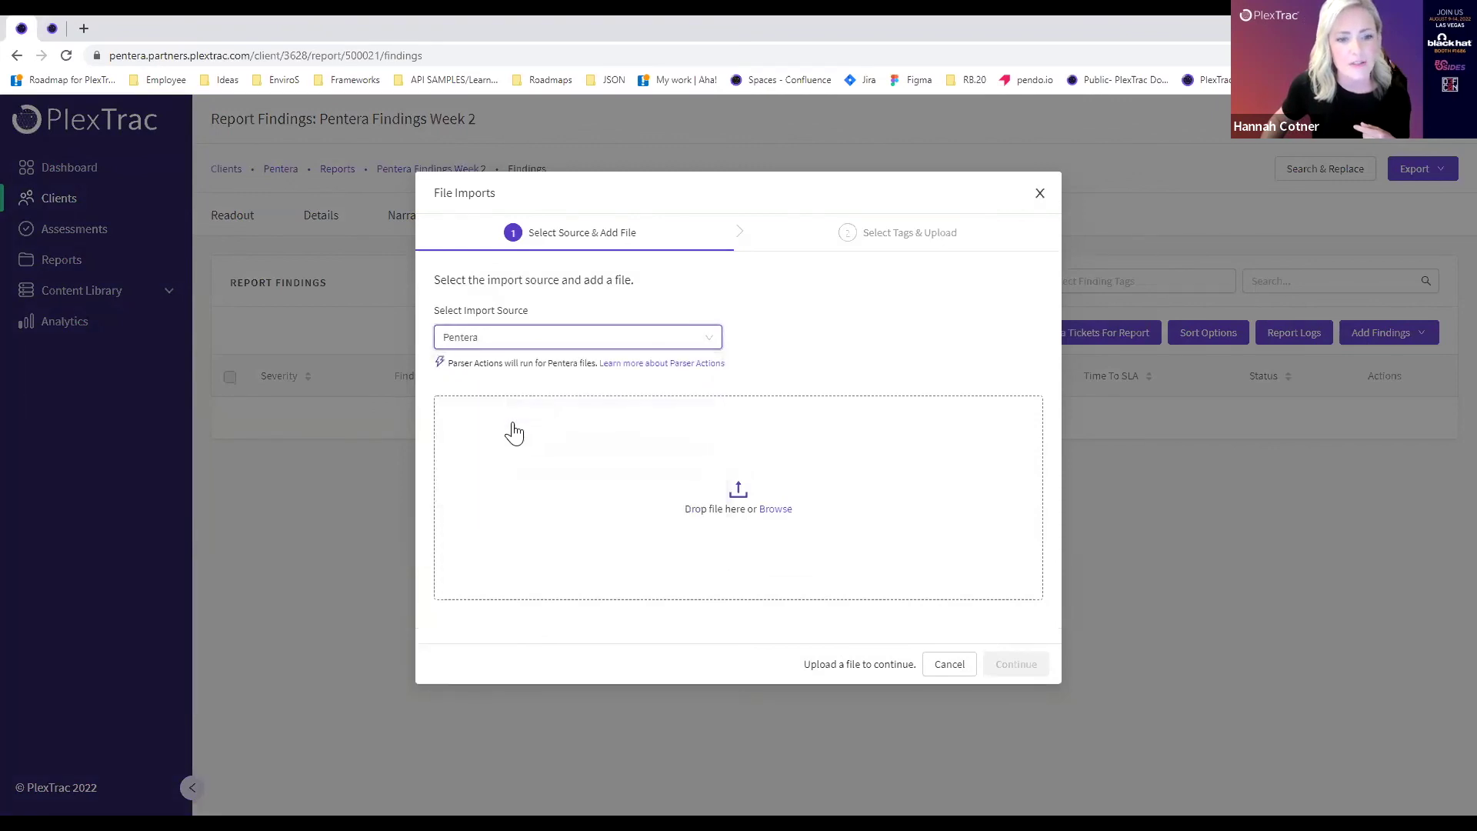
left_click(743, 492)
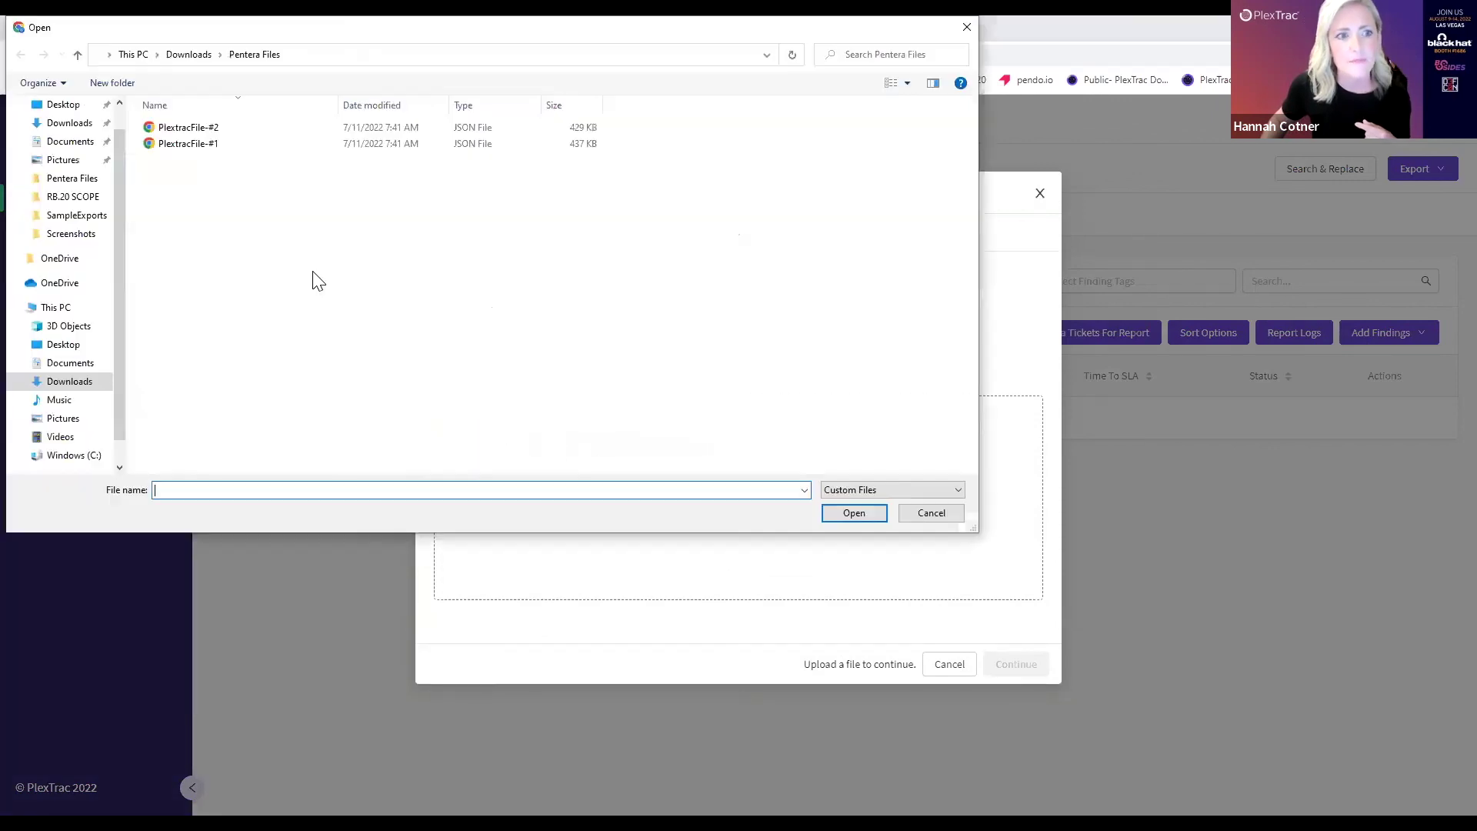
left_click(204, 129)
left_click(835, 514)
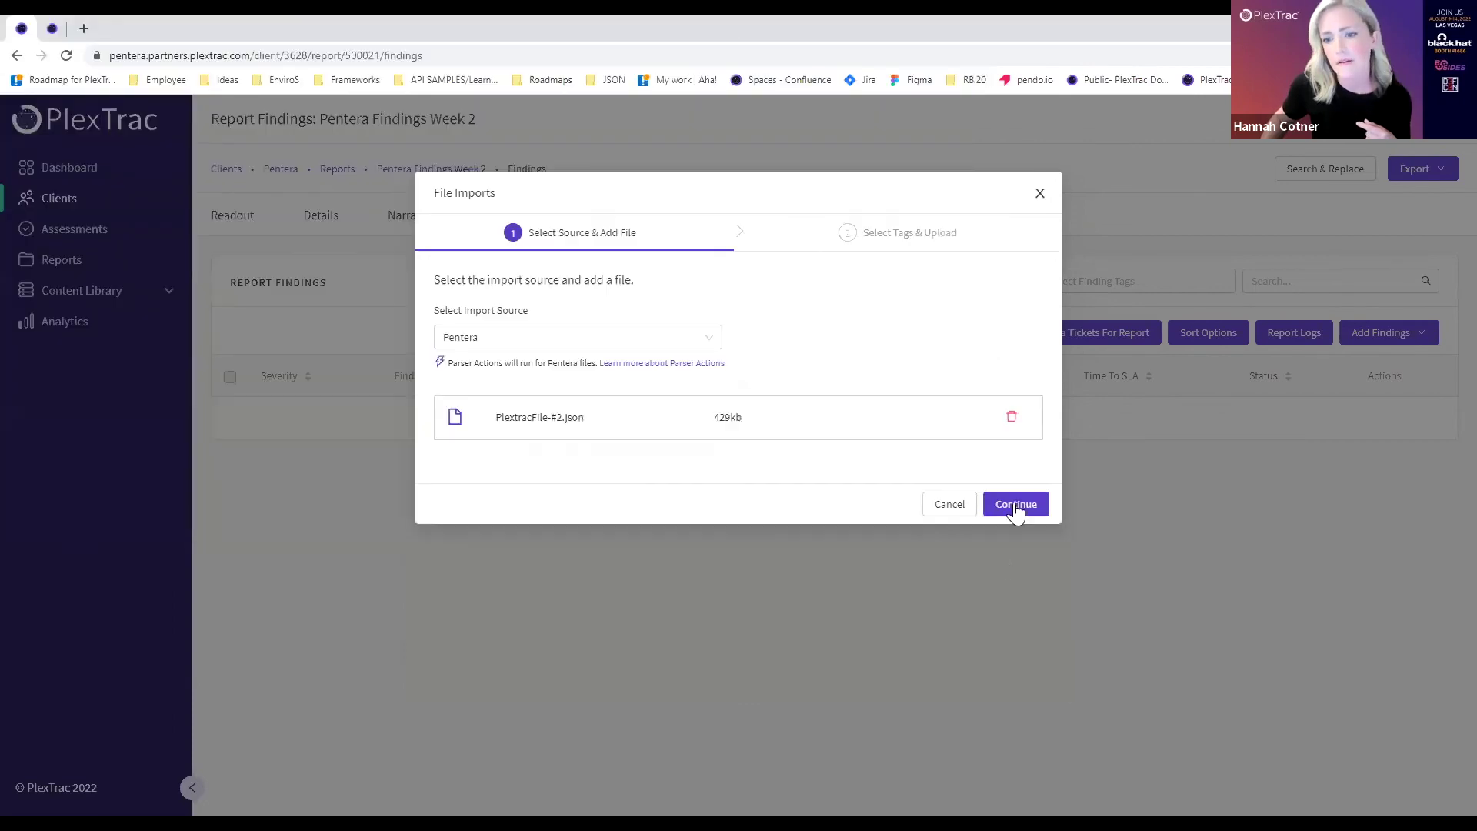
left_click(1015, 508)
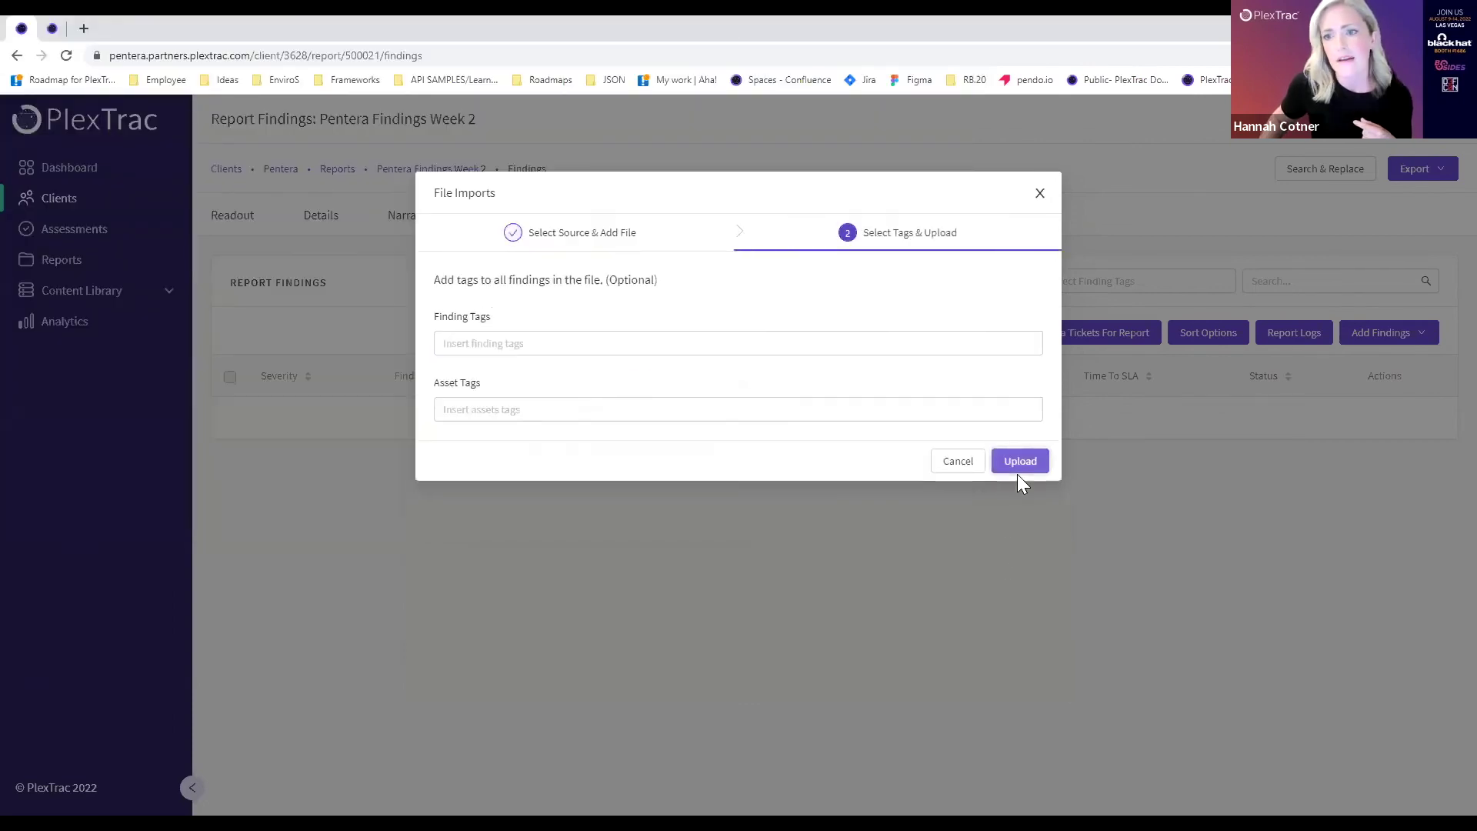
Upload the Pentera findings into Week 2, then search them for 'log' and confirm no matches.
left_click(1017, 460)
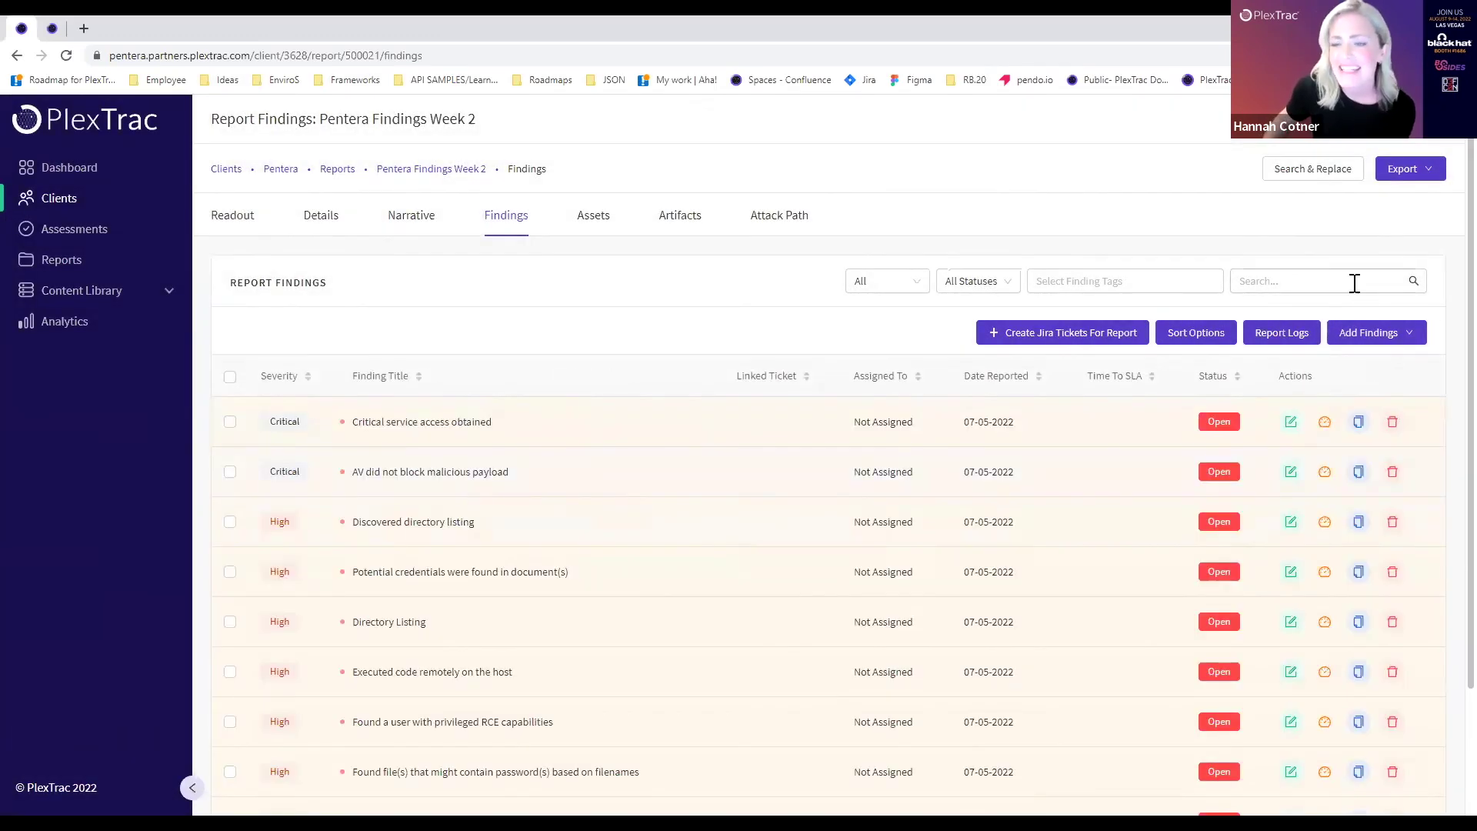
left_click(1353, 281)
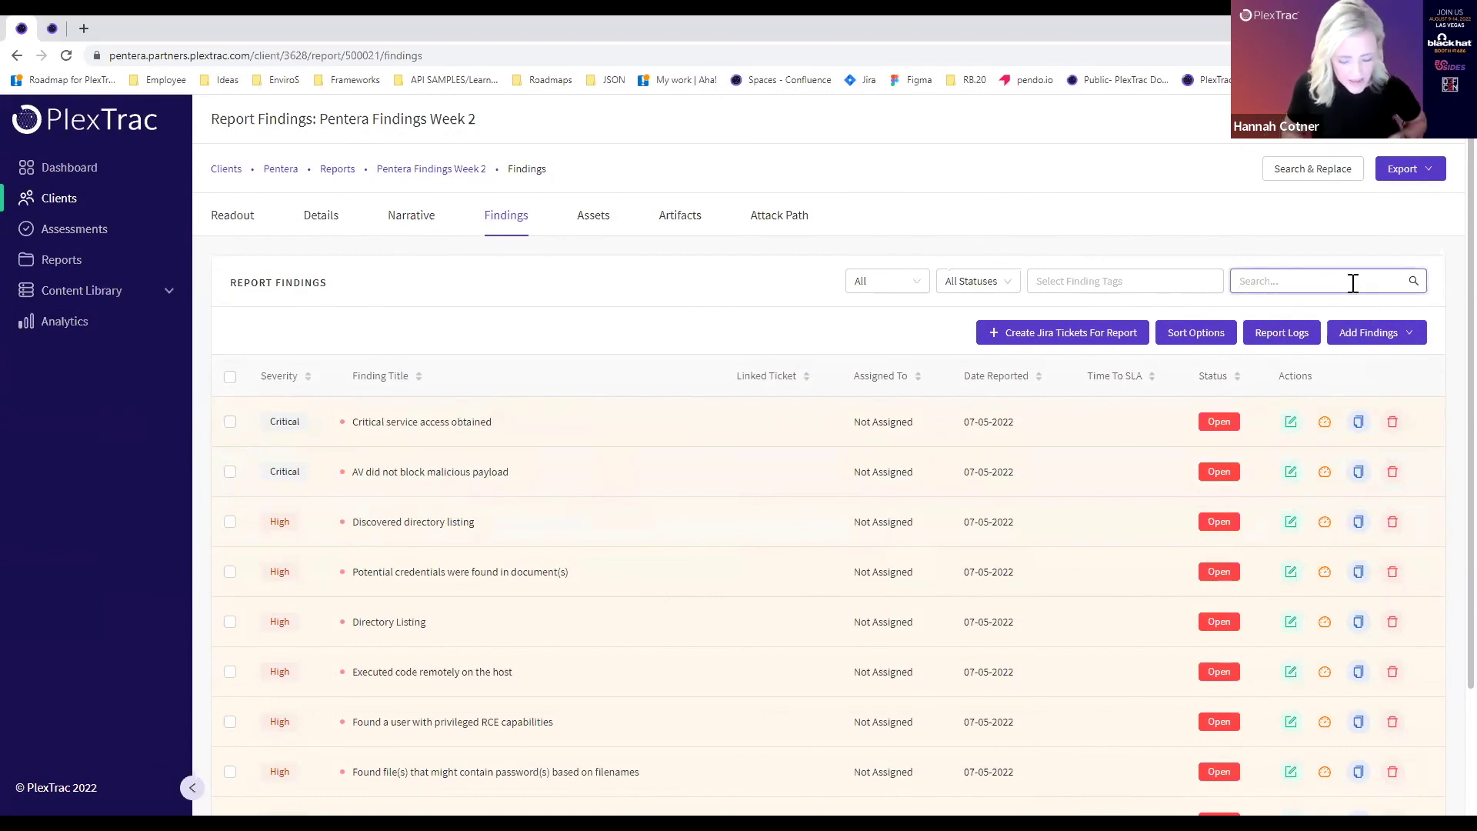
type("log")
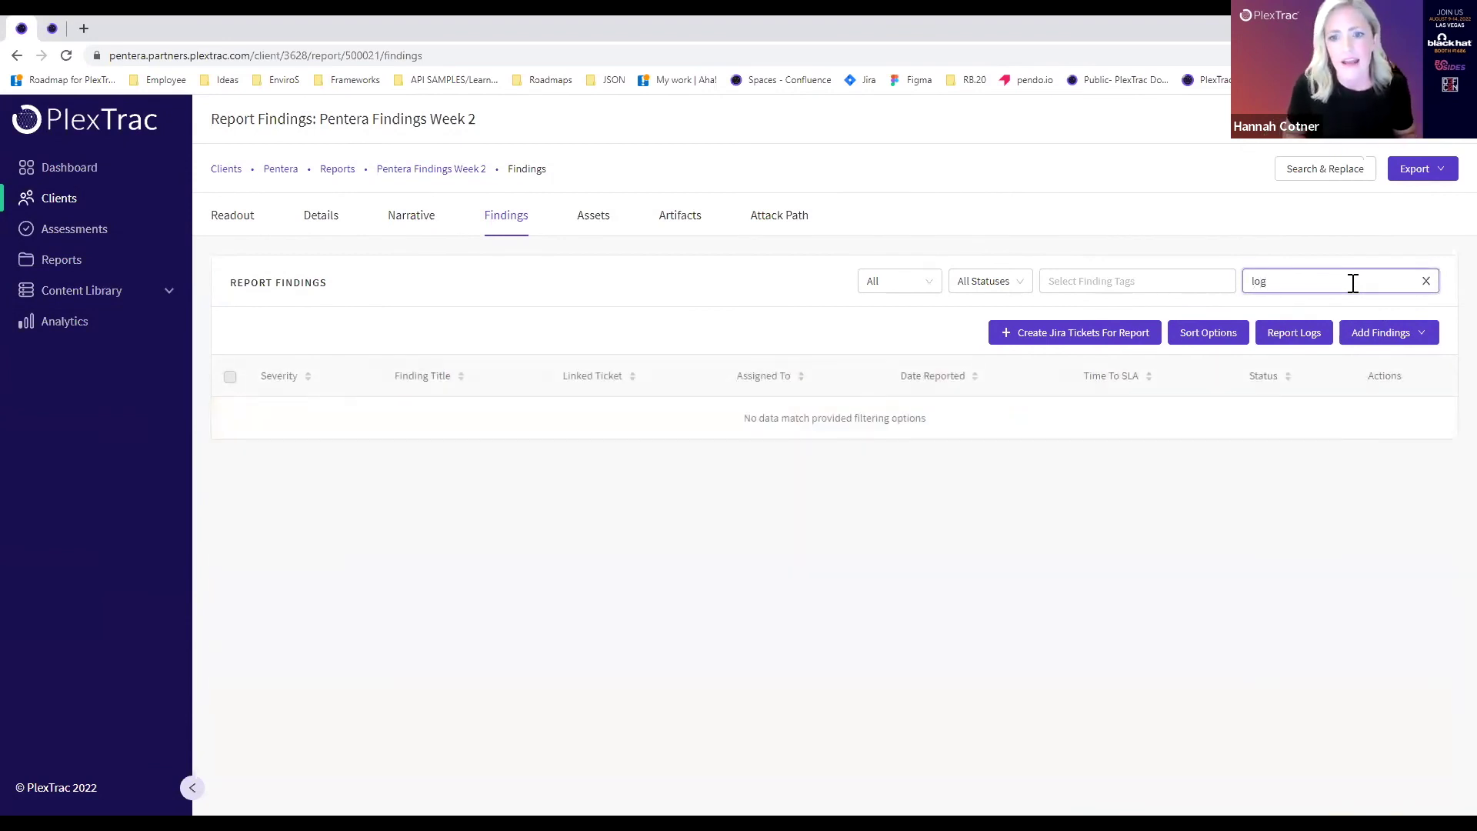